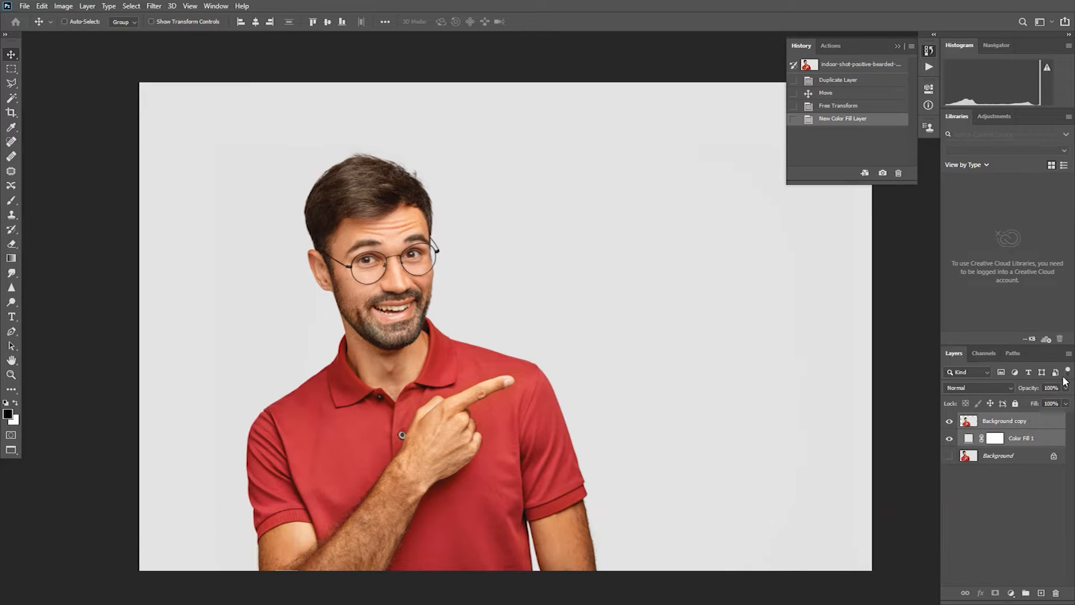
- Merge the selected Background copy and Color Fill 1 layers into one layer
click(1068, 354)
click(974, 493)
- Apply a Surface Blur with a radius of 8 pixels and a threshold of 10 to the merged layer
drag(361, 255, 347, 307)
drag(499, 336, 526, 319)
click(154, 6)
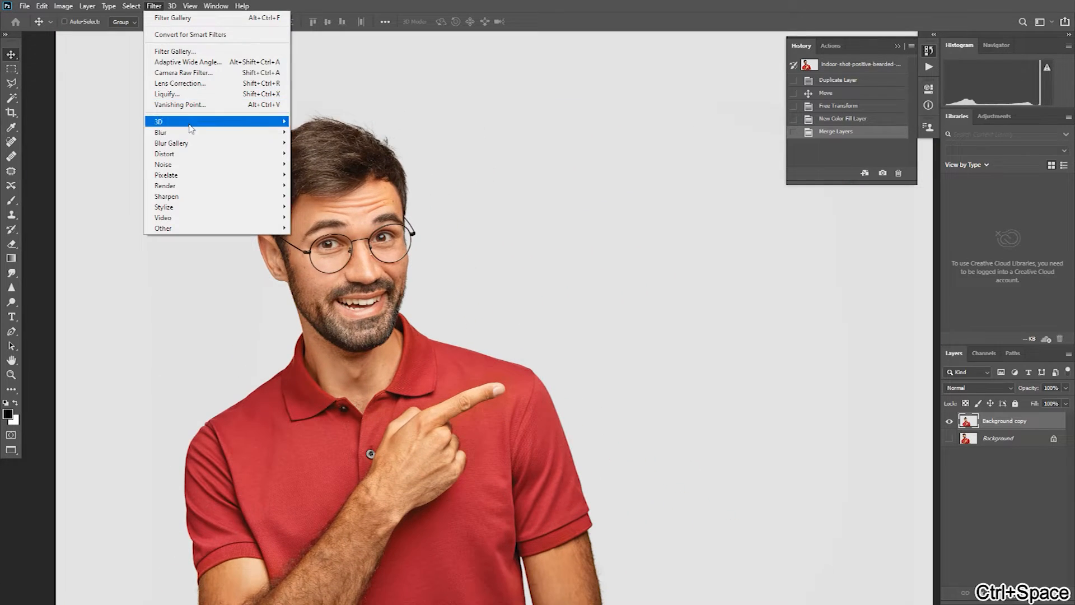
mouse_move(168, 133)
click(313, 239)
drag(358, 274, 394, 274)
drag(737, 289, 741, 286)
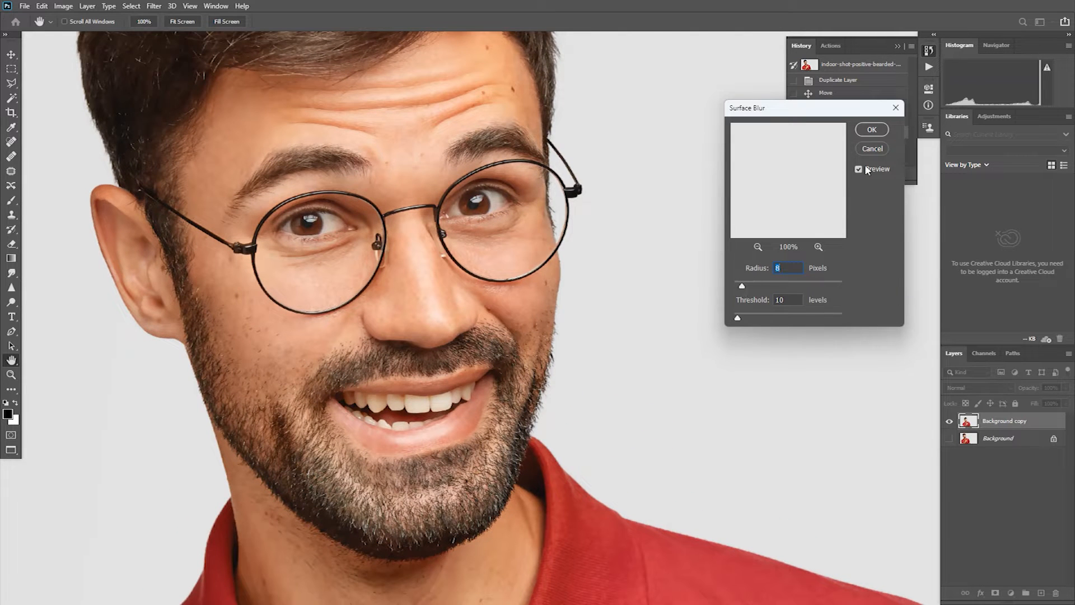
click(872, 129)
click(620, 374)
drag(620, 374, 598, 374)
drag(546, 407, 430, 390)
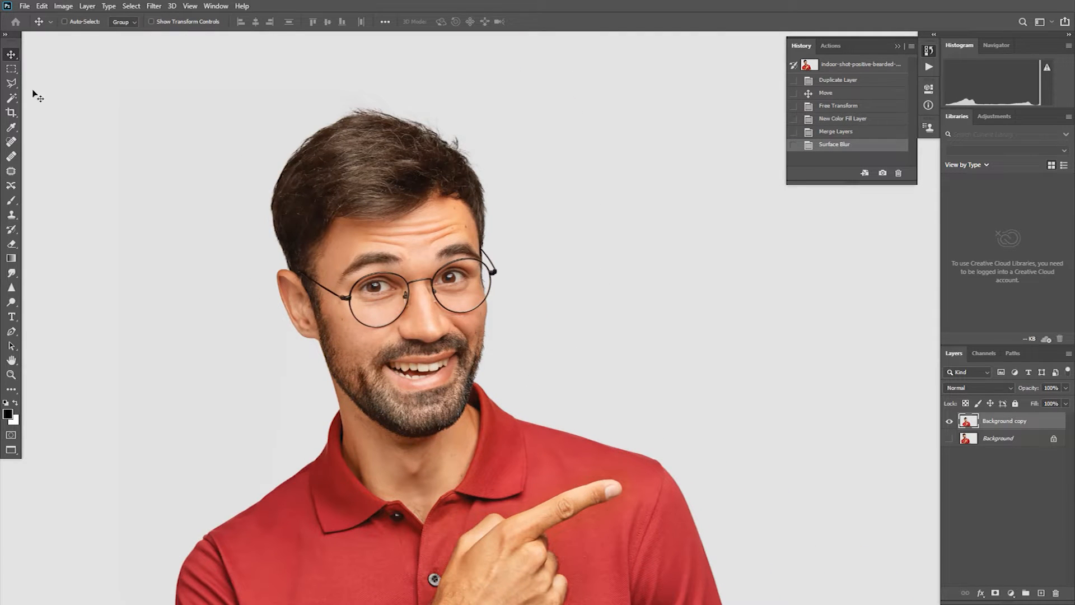
key(l)
mouse_move(191, 106)
mouse_down()
mouse_move(525, 115)
mouse_move(566, 339)
mouse_up()
key(Escape)
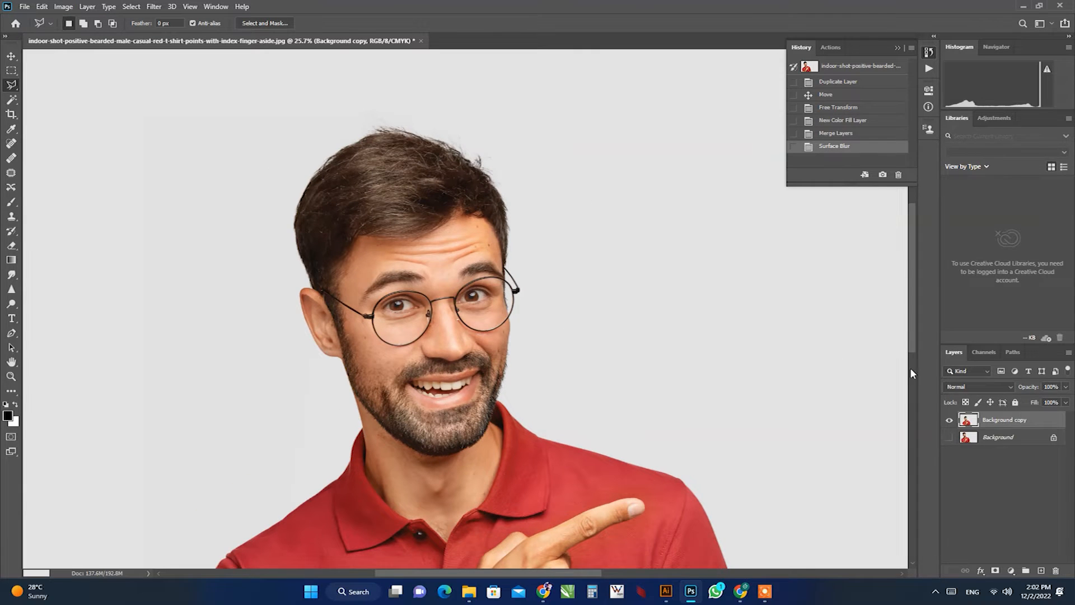
- Convert the Background copy layer to a smart object and open its contents for editing
right_click(1014, 421)
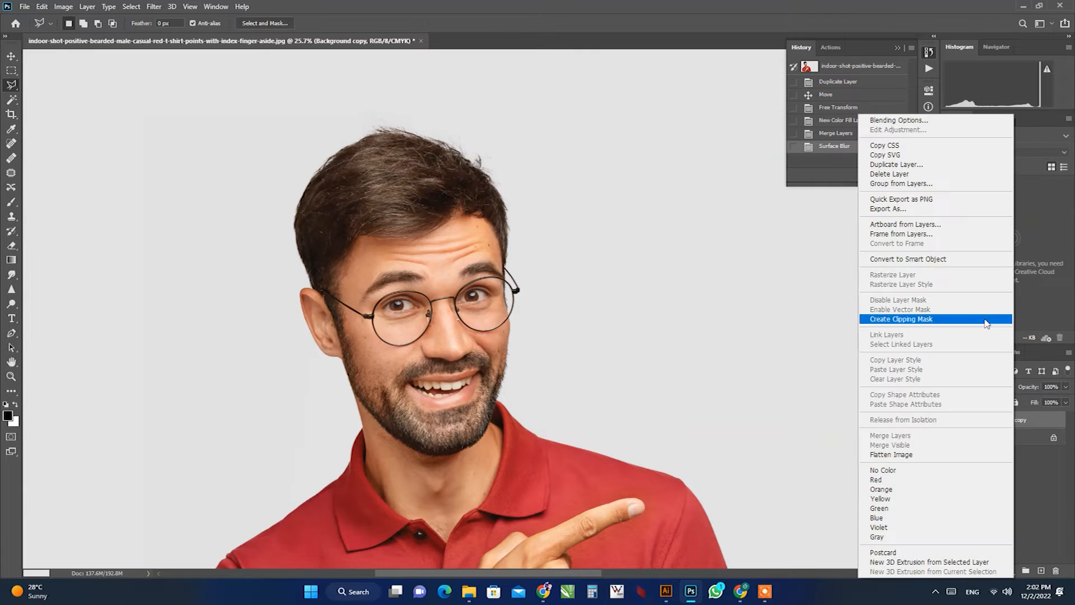
click(930, 267)
double_click(971, 423)
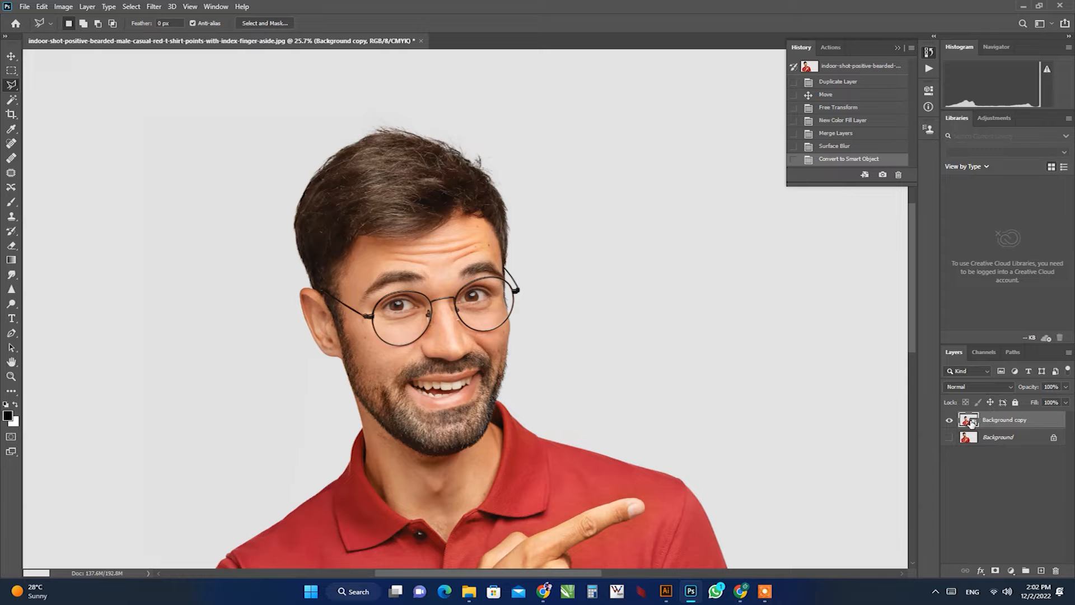
ctrl+click(324, 274)
scroll(482, 283, down, 2)
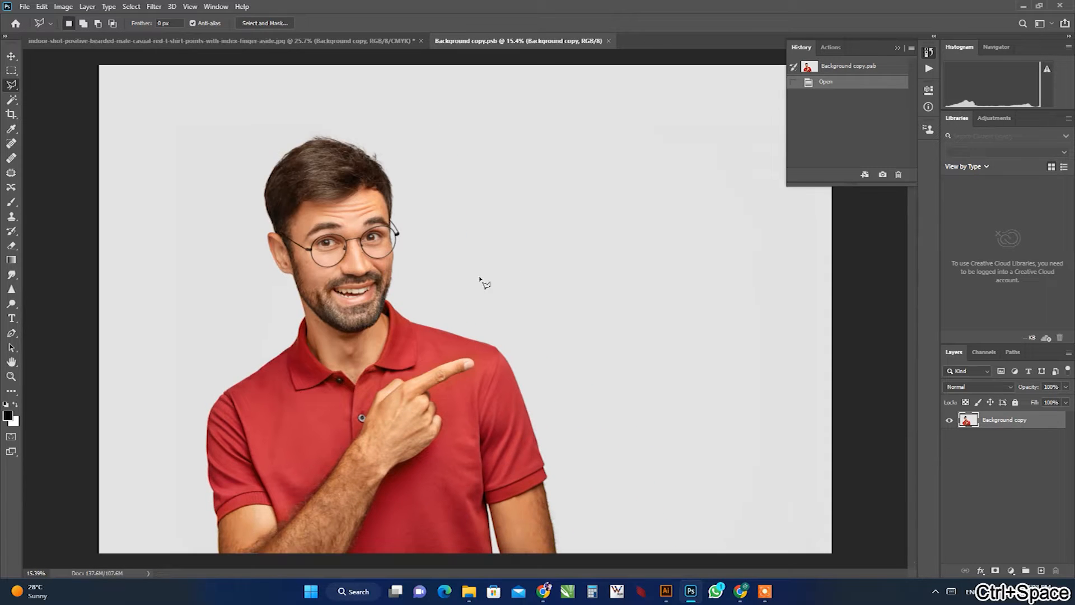
- Select the man automatically with Select Subject and inspect the selection edge around the beard
key(w)
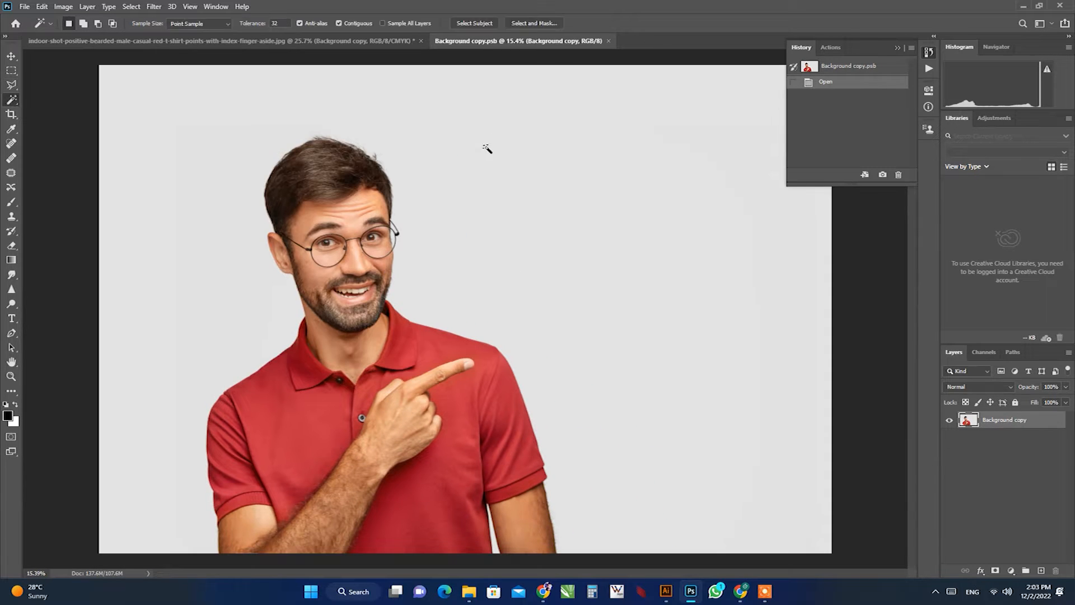
click(482, 24)
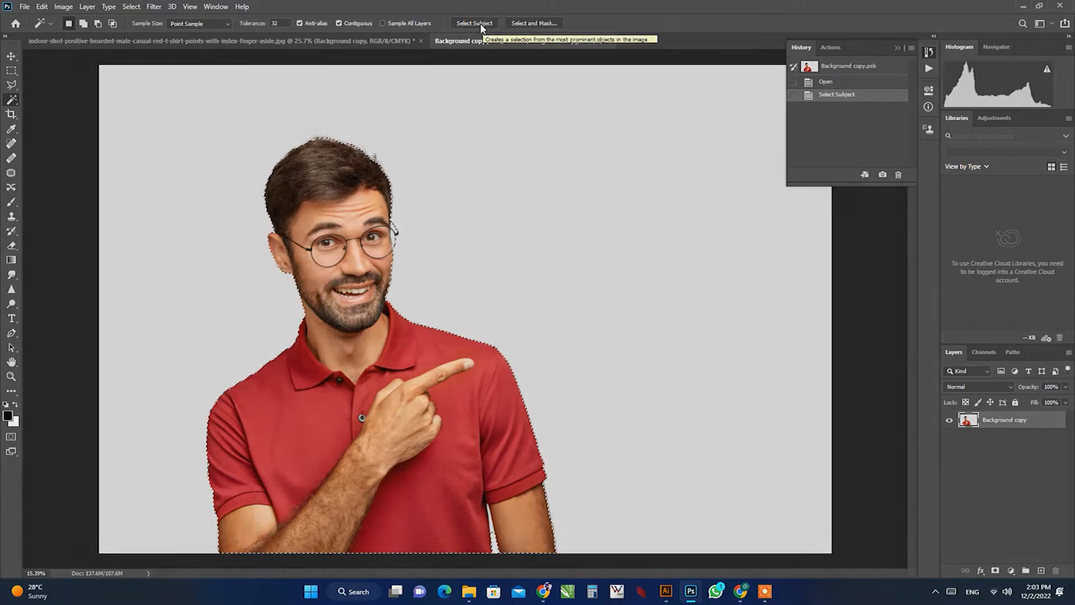
key(ctrl+space)
drag(291, 296, 696, 276)
drag(594, 259, 565, 261)
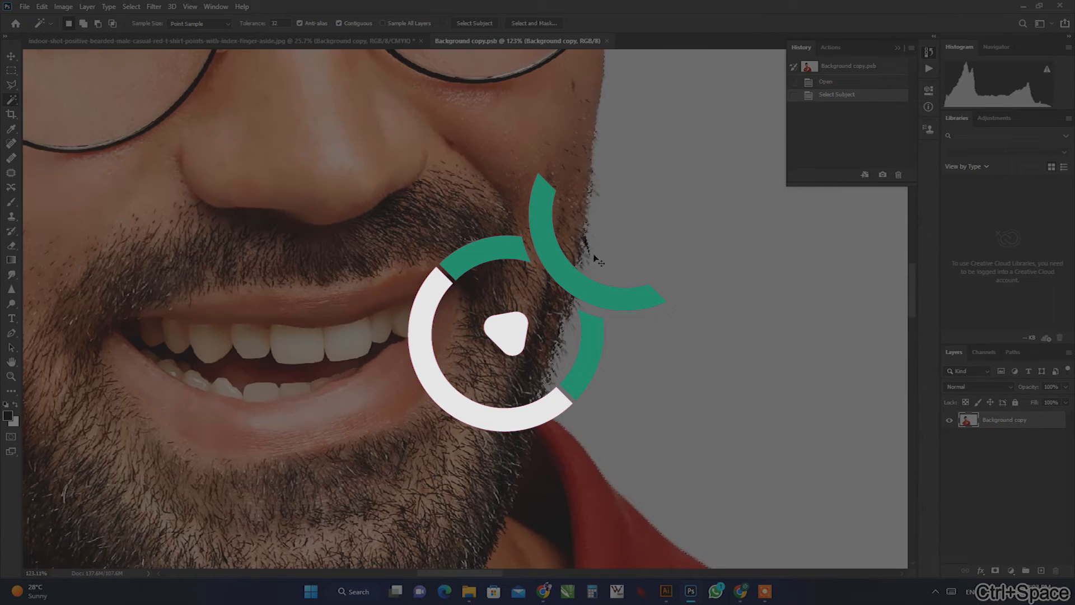
- Refine the man's selection in Select and Mask with 1 px radius, smooth 16, 1.1 px feather and 43% contrast
click(534, 23)
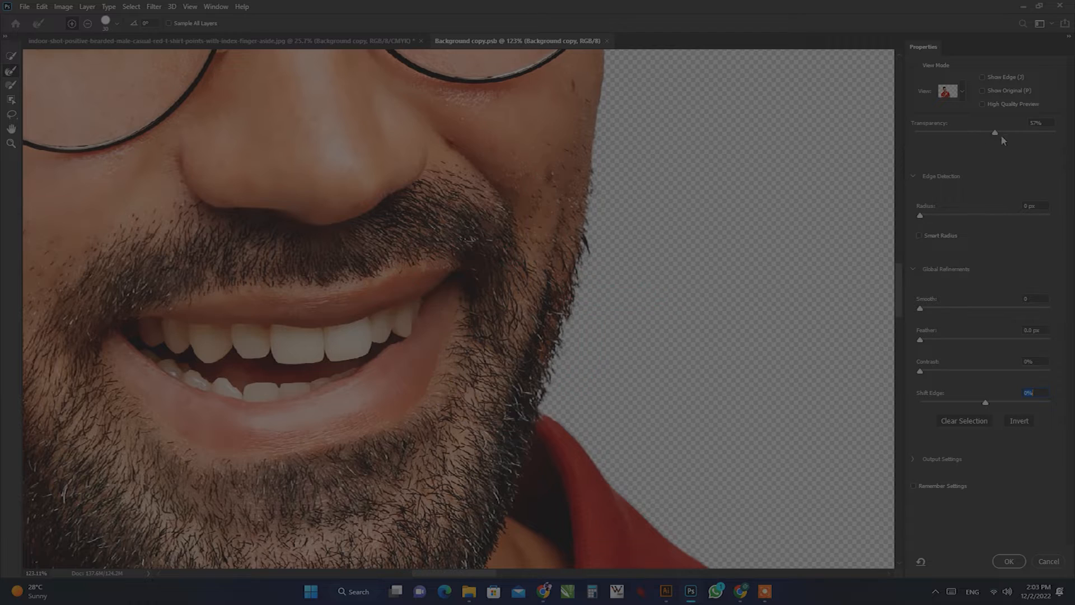
drag(1060, 131, 1057, 132)
drag(920, 215, 946, 219)
drag(921, 308, 942, 308)
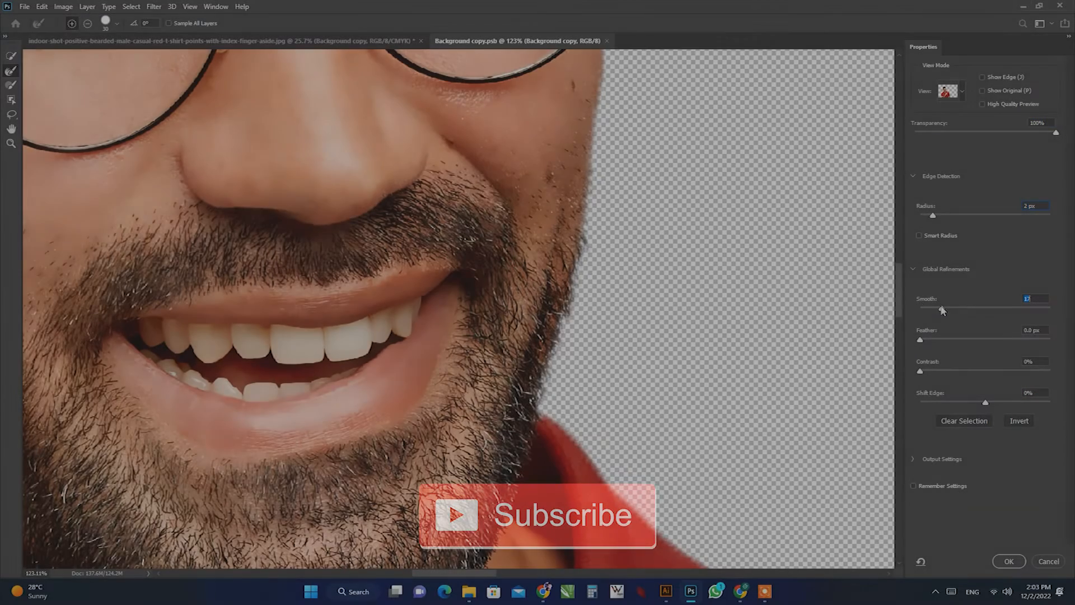
drag(920, 371, 981, 371)
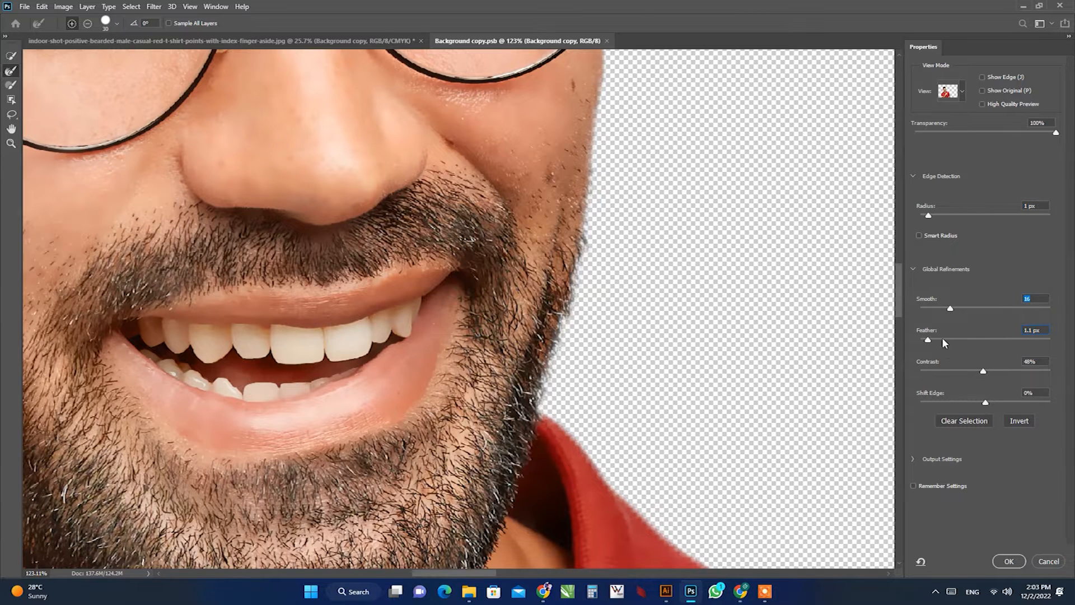
mouse_move(985, 371)
mouse_down()
mouse_move(994, 372)
mouse_move(976, 374)
mouse_up()
scroll(552, 187, left, 8)
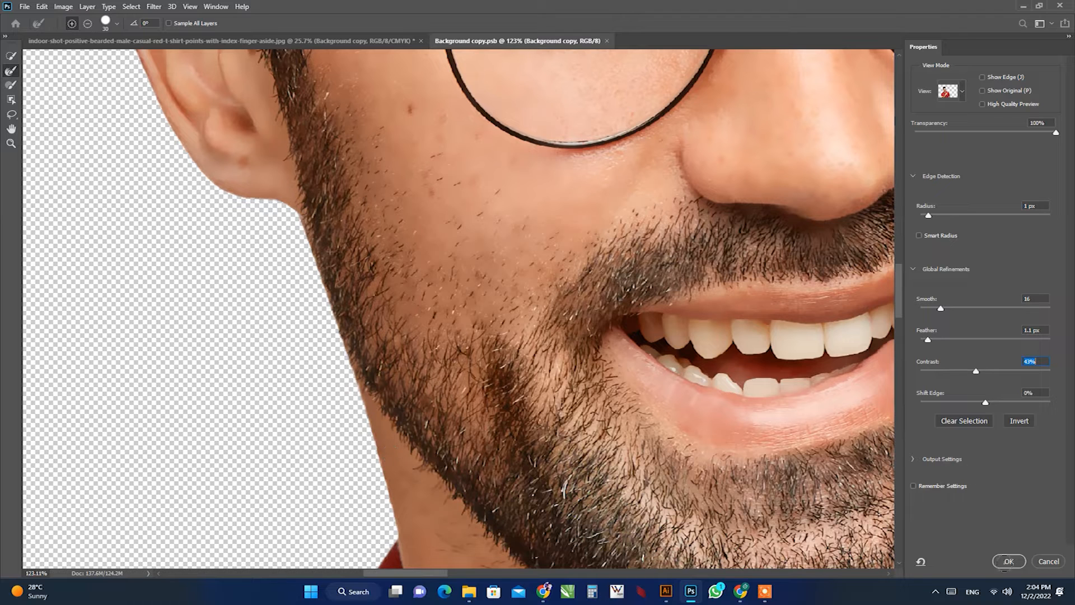
click(1008, 561)
- Copy the selected man onto a new layer and hide the Background copy layer
drag(980, 539, 894, 439)
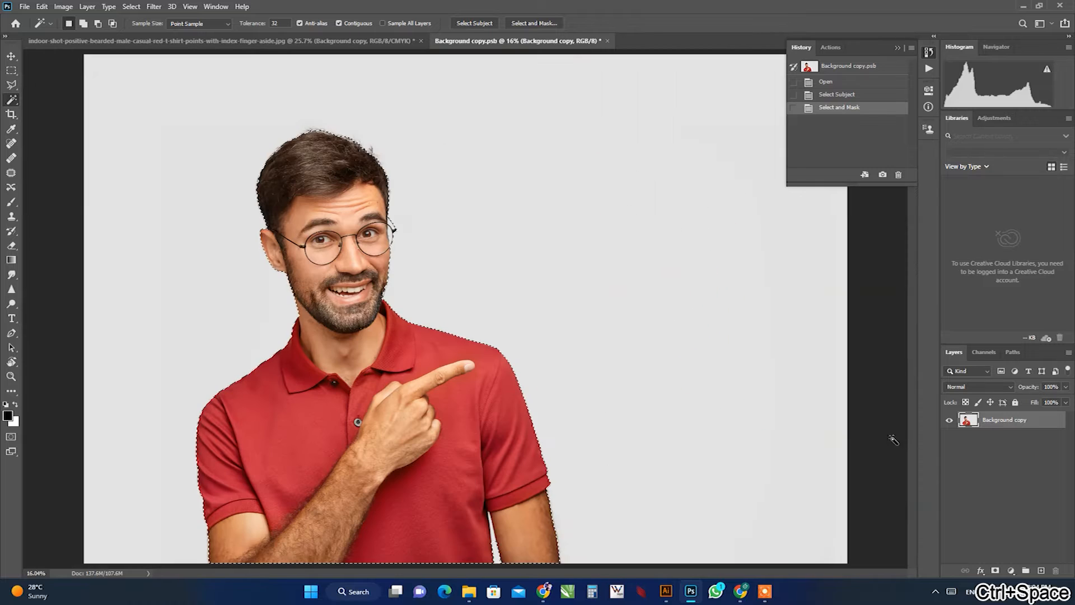
key(ctrl+j)
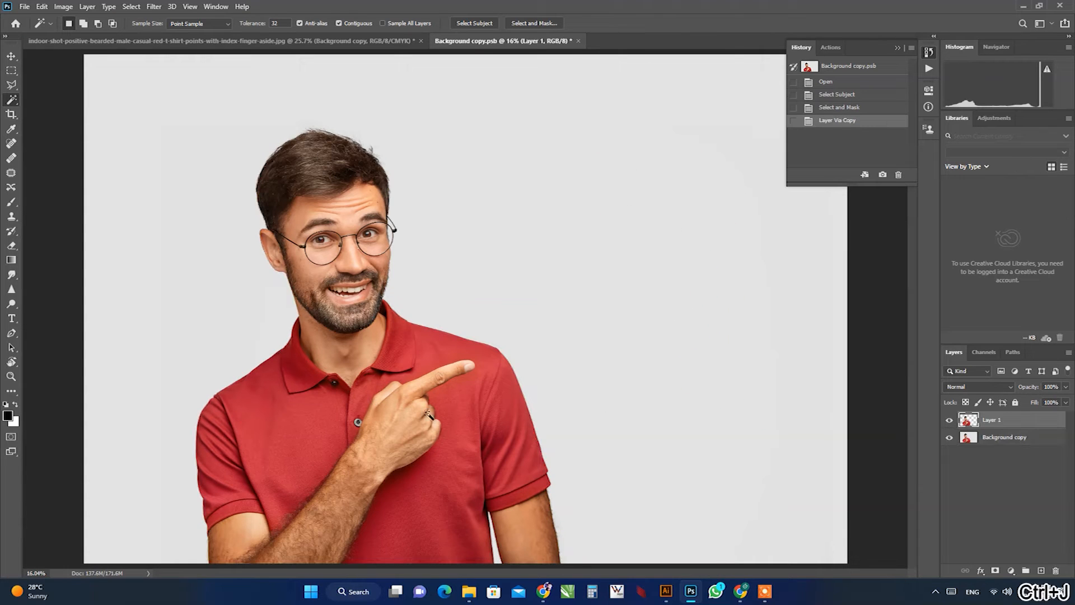
click(949, 437)
- Outline the man's head and neck with the Polygonal Lasso, copy them onto a new layer and hide the full-body layer
mouse_move(260, 326)
mouse_down()
mouse_move(274, 325)
mouse_move(303, 421)
mouse_up()
key(l)
mouse_move(449, 294)
mouse_down()
mouse_move(737, 379)
mouse_move(709, 355)
mouse_move(850, 600)
mouse_up()
click(635, 150)
click(421, 58)
click(277, 139)
click(214, 230)
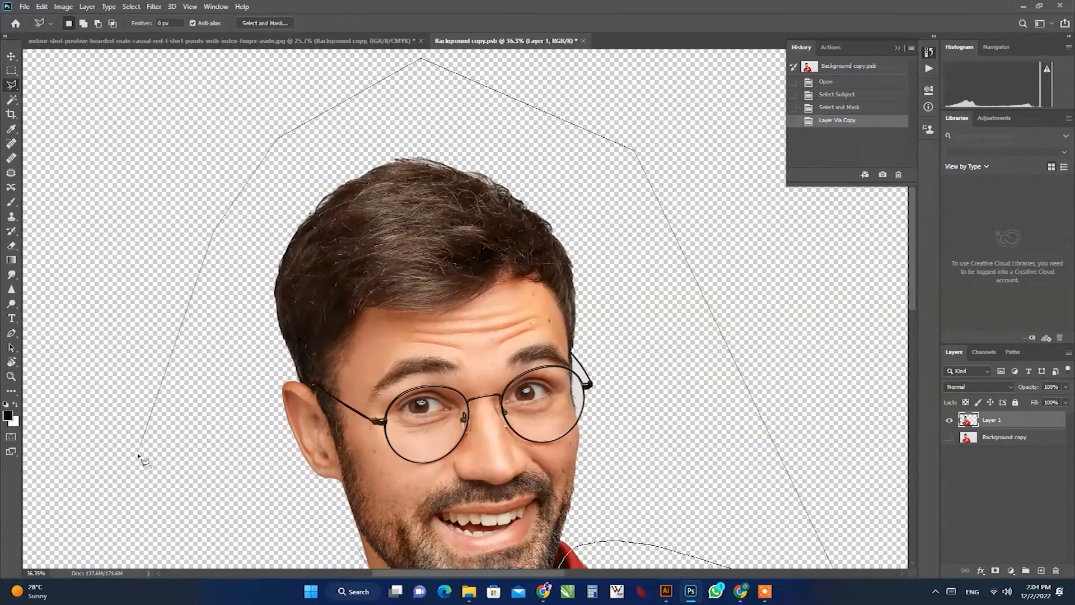
ctrl+click(127, 470)
drag(386, 463, 418, 364)
drag(512, 468, 501, 468)
key(ctrl+j)
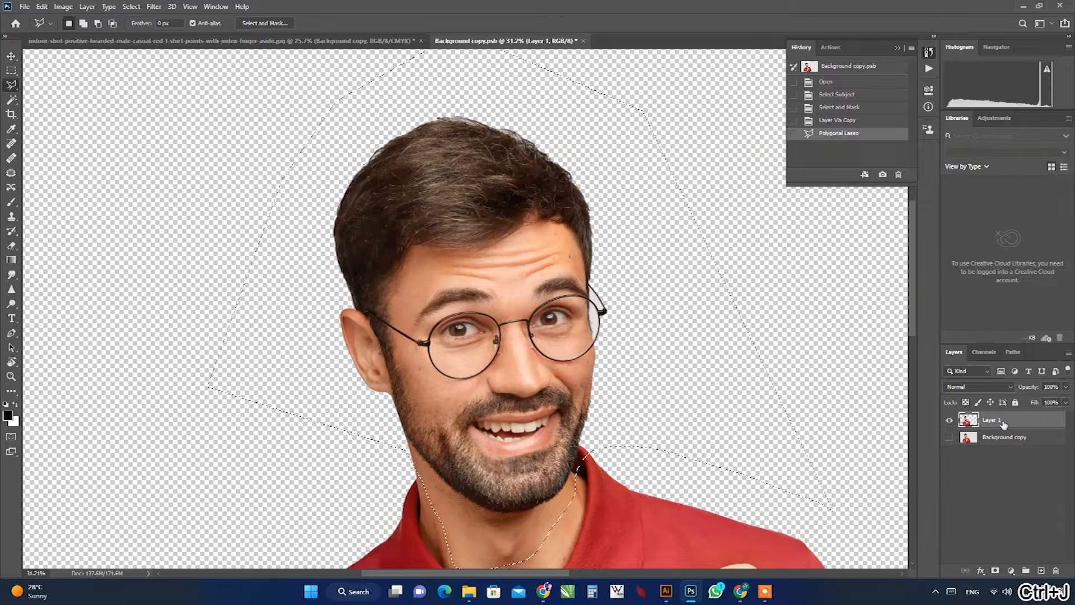
click(949, 438)
- Select the neck skin along the jaw on the ear side of the face, following the beard's lower edge with the lasso
drag(560, 524, 630, 521)
drag(630, 297, 654, 299)
drag(156, 289, 217, 309)
mouse_move(118, 158)
mouse_down()
mouse_move(150, 253)
mouse_move(308, 458)
mouse_up()
mouse_move(308, 458)
mouse_down()
mouse_move(198, 201)
mouse_move(364, 370)
mouse_up()
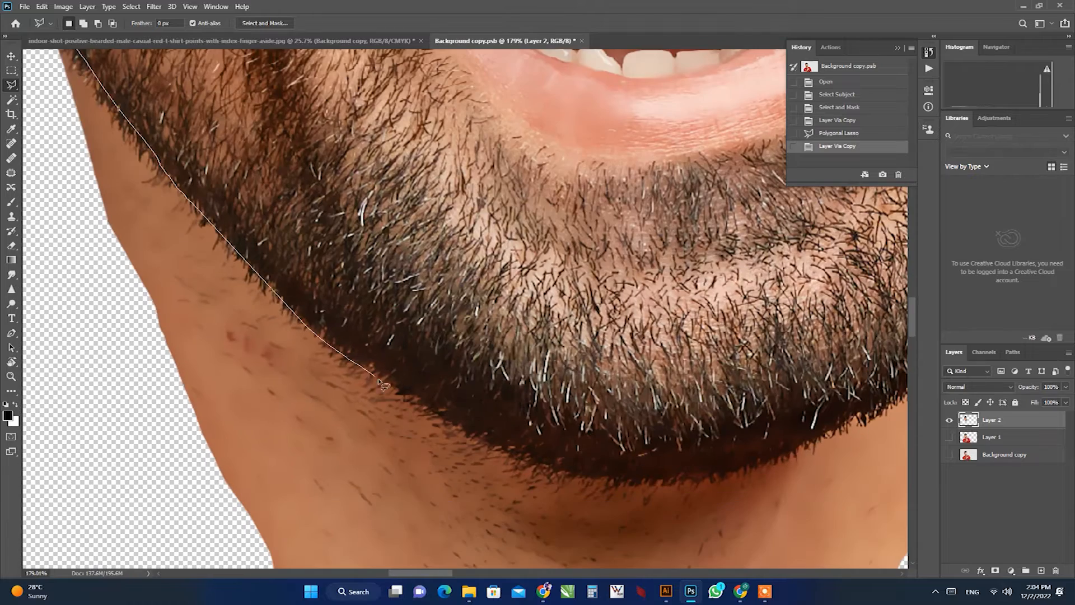
drag(438, 415, 491, 390)
click(79, 485)
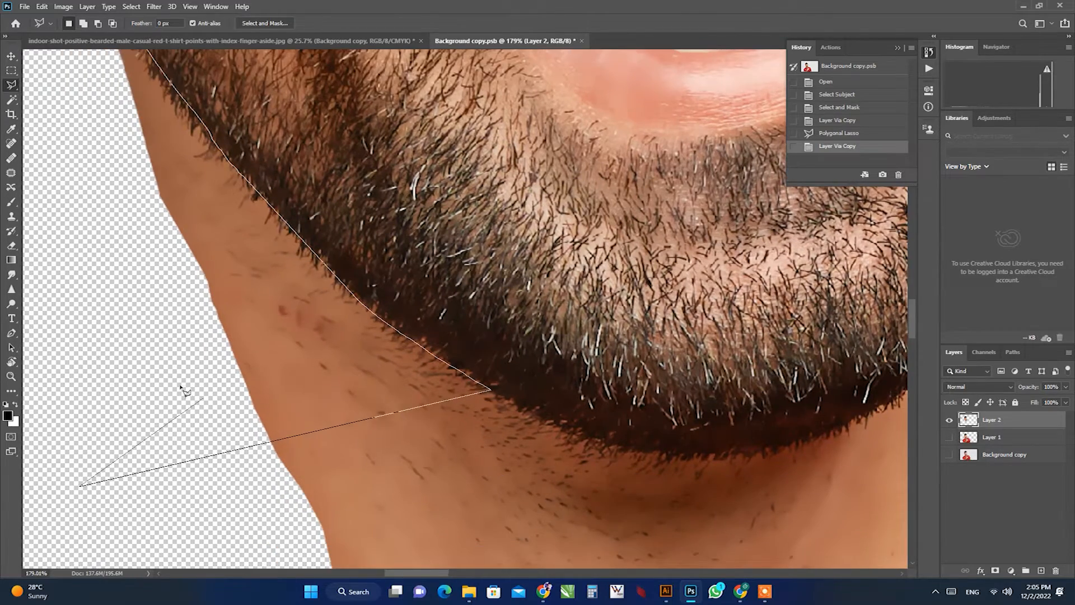
drag(225, 404, 318, 546)
click(186, 422)
double_click(33, 184)
- Add the collar and neck area beside the opposite side of the beard to the lasso selection
drag(392, 417, 342, 417)
drag(478, 435, 393, 415)
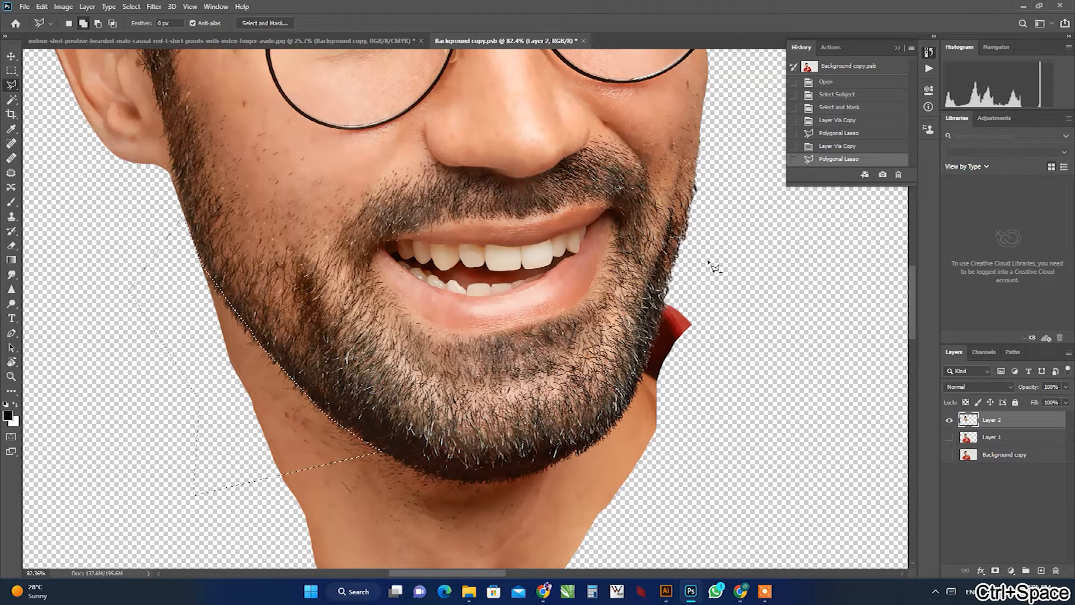
shift+click(707, 260)
mouse_move(666, 303)
mouse_down()
mouse_move(643, 381)
mouse_move(731, 316)
mouse_move(709, 262)
mouse_up()
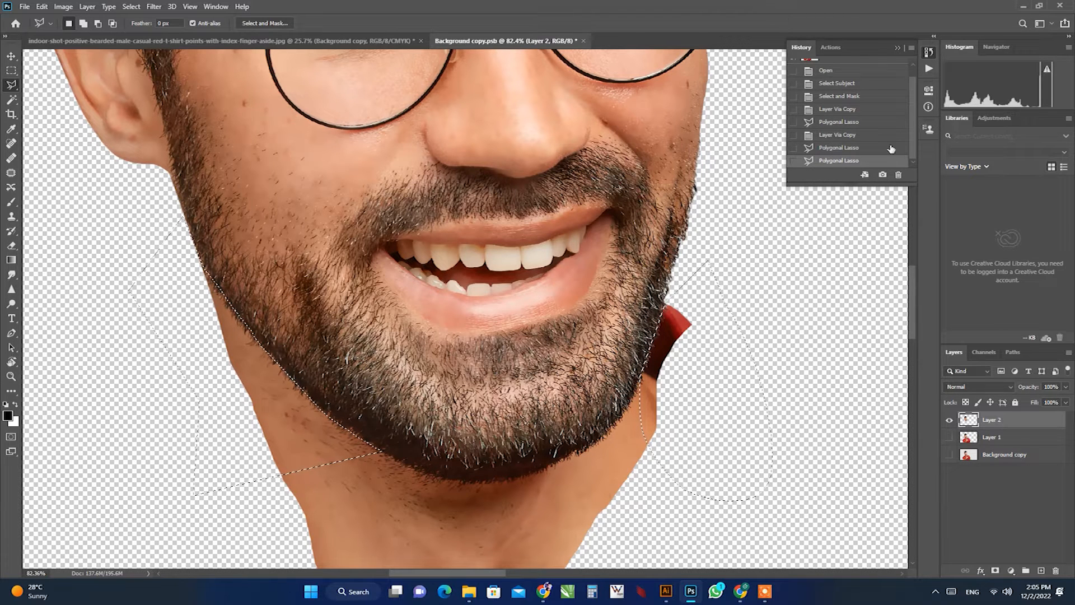
- Invert the selection in Select and Mask and refine the beard hairs along the ear-side jaw with the Refine Edge Brush
click(10, 101)
click(265, 23)
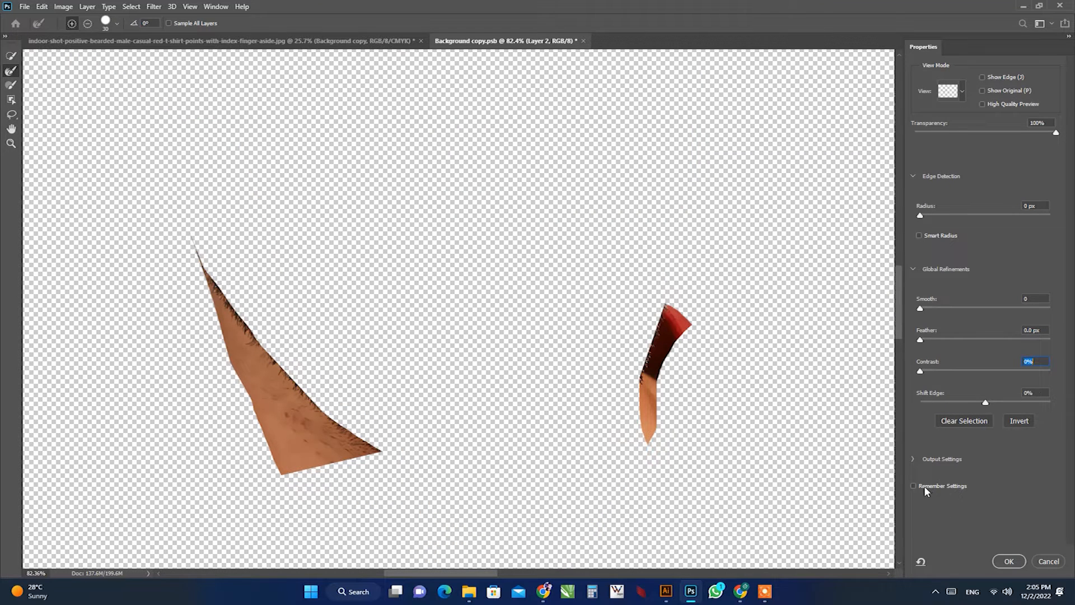
click(1018, 420)
mouse_move(297, 375)
mouse_down()
mouse_move(335, 389)
mouse_move(296, 395)
mouse_move(215, 301)
mouse_move(268, 365)
mouse_move(425, 493)
mouse_move(182, 261)
mouse_move(140, 197)
mouse_up()
mouse_move(385, 427)
mouse_down()
mouse_move(396, 460)
mouse_move(424, 489)
mouse_up()
drag(138, 191, 162, 238)
mouse_move(134, 168)
mouse_down()
mouse_move(213, 291)
mouse_move(299, 475)
mouse_up()
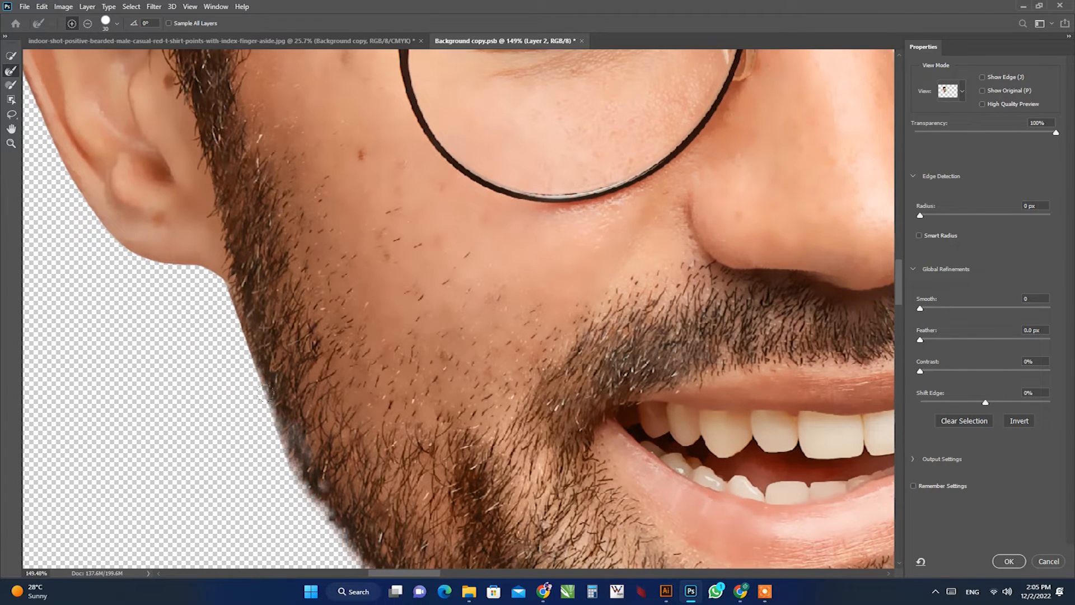
drag(542, 473, 298, 193)
- Brush along the beard's opposite edge near the removed collar area to refine its hairs
drag(675, 381, 471, 380)
drag(764, 167, 760, 291)
drag(677, 346, 626, 511)
drag(658, 465, 640, 463)
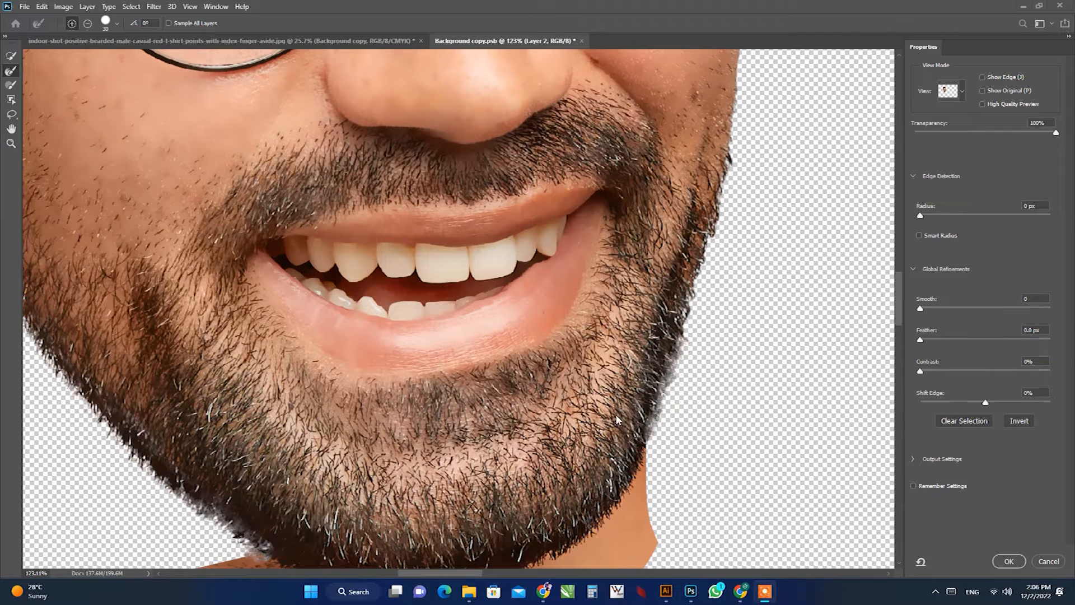
drag(664, 482, 699, 405)
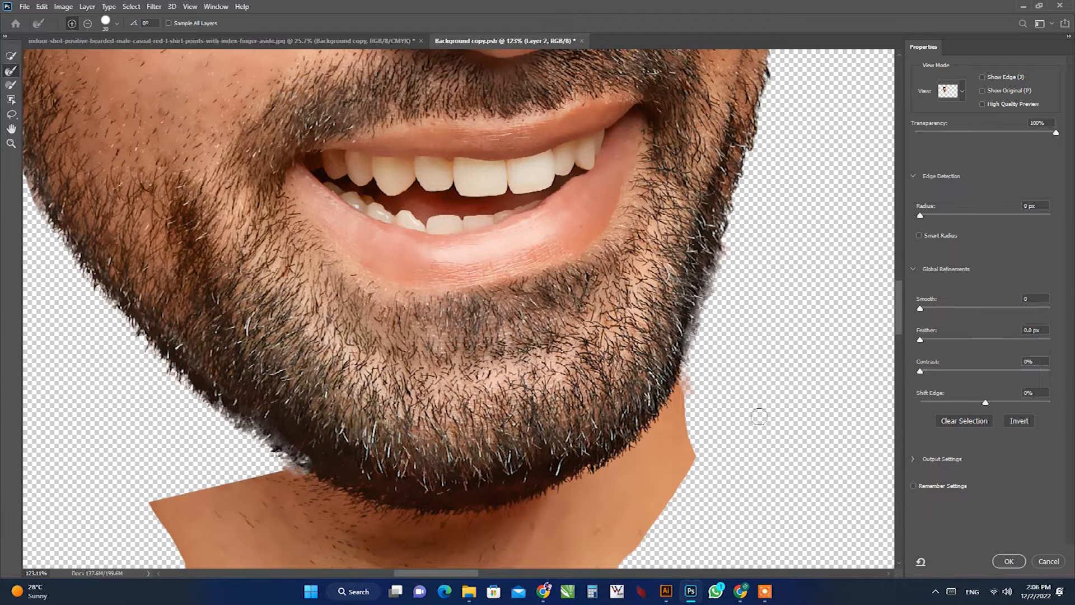
- Set the refinement to smooth 4, 0.7 px feather and 20% contrast, and apply it to the selection
key(ctrl+space)
drag(921, 339, 924, 339)
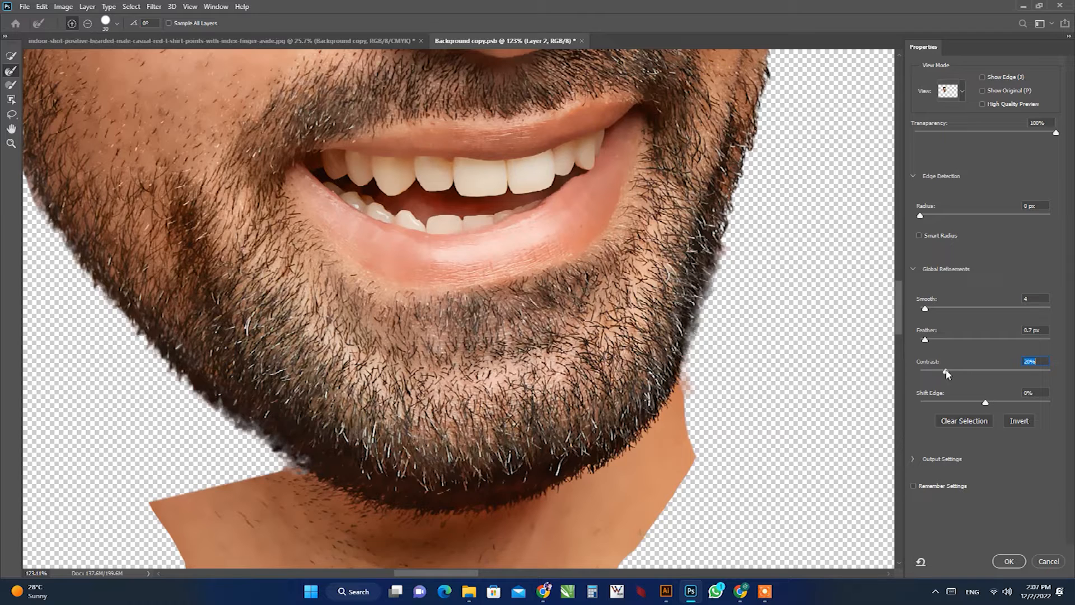
click(1008, 563)
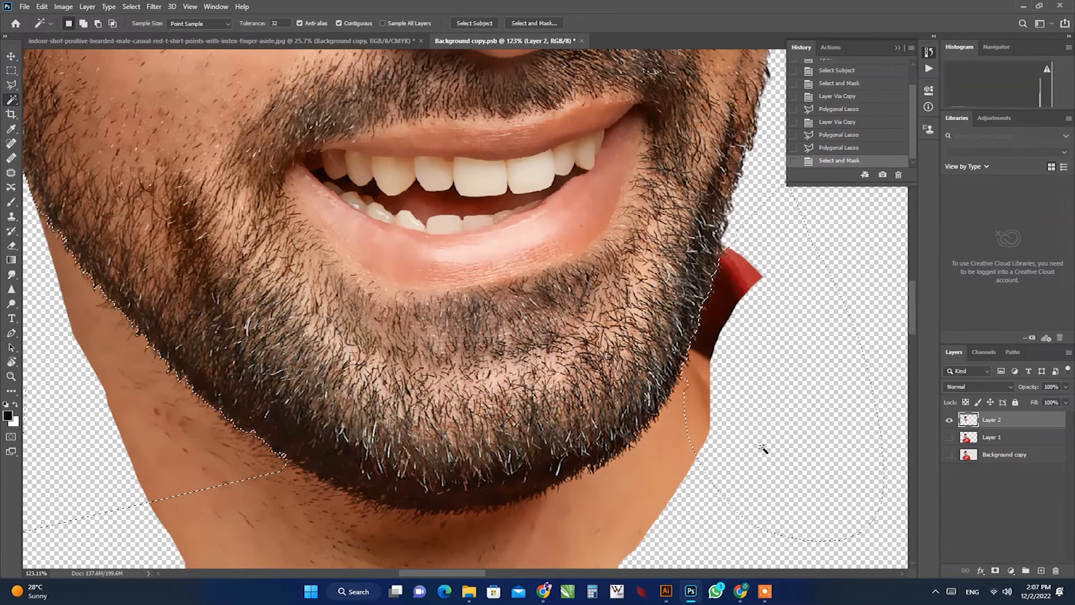
- Try deleting the selected area from the head layer, and undo the deletion
key(ctrl+space)
drag(634, 399, 583, 400)
key(Delete)
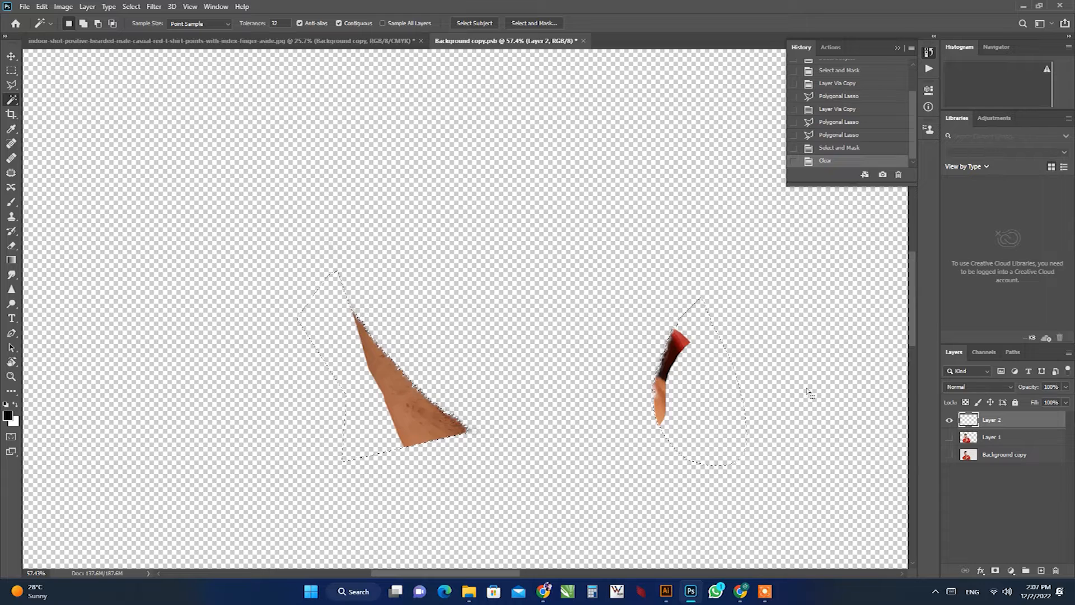
key(ctrl+z)
- Add a layer mask from the selection to the head layer and transfer the masked head into the original portrait document
click(995, 570)
key(ctrl+space)
drag(566, 216, 455, 304)
right_click(508, 212)
click(527, 217)
drag(487, 337, 452, 337)
- Enlarge the head layer proportionally to about 149% with Free Transform and place it over the man's original head
key(ctrl+t)
drag(522, 119, 598, 73)
key(ctrl+space)
drag(464, 420, 438, 420)
drag(364, 331, 358, 311)
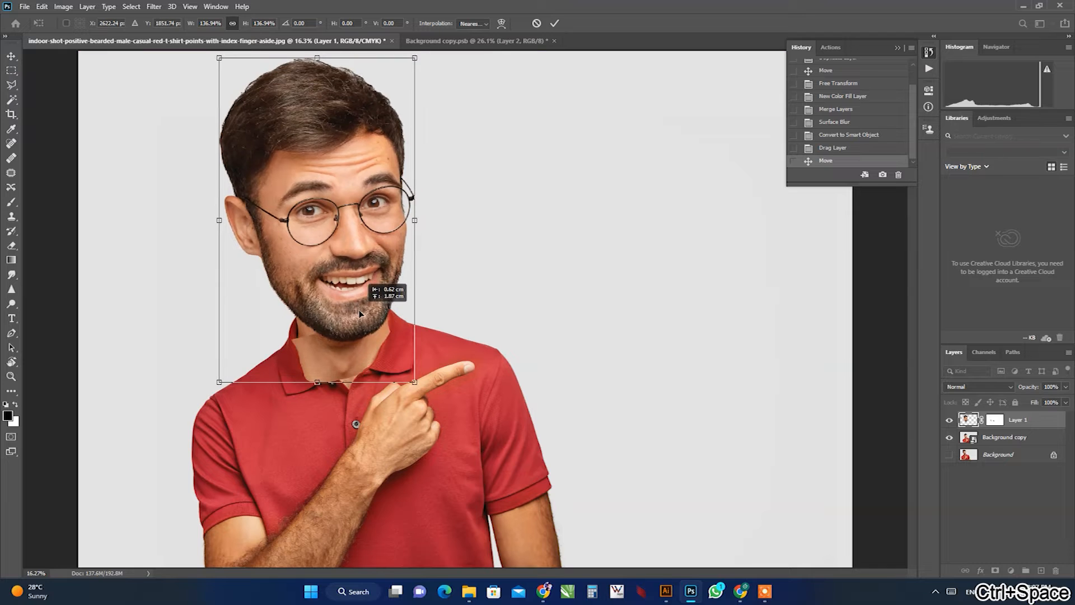
drag(419, 380, 431, 394)
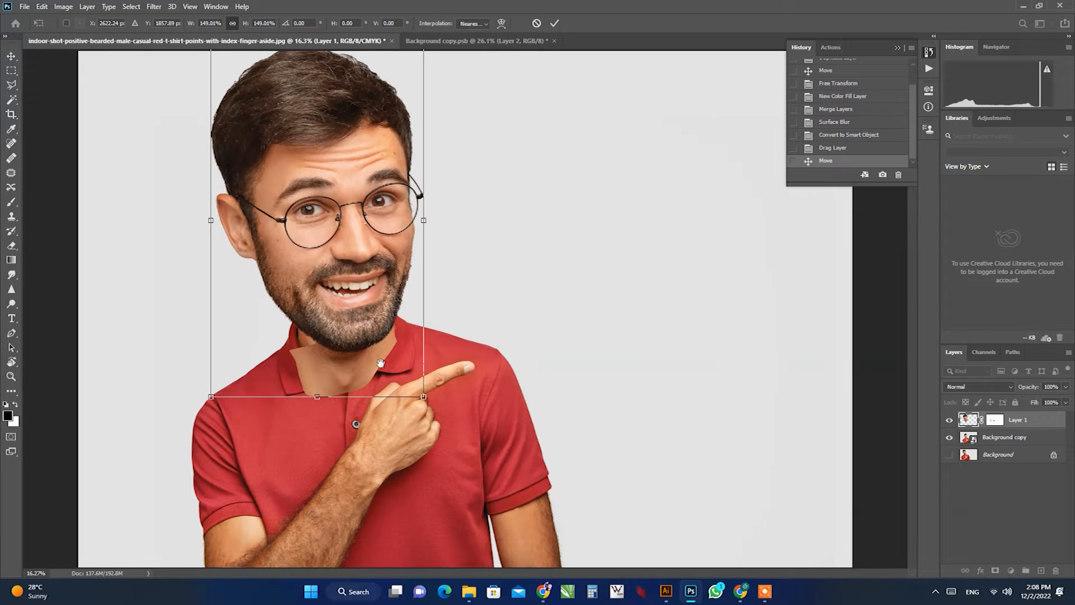
- Scale the enlarged head down slightly, fit it onto the neck within the canvas and apply the transform
key(ctrl+space)
drag(370, 316, 356, 316)
drag(434, 96, 428, 106)
drag(380, 218, 379, 213)
key(Return)
key(ctrl+t)
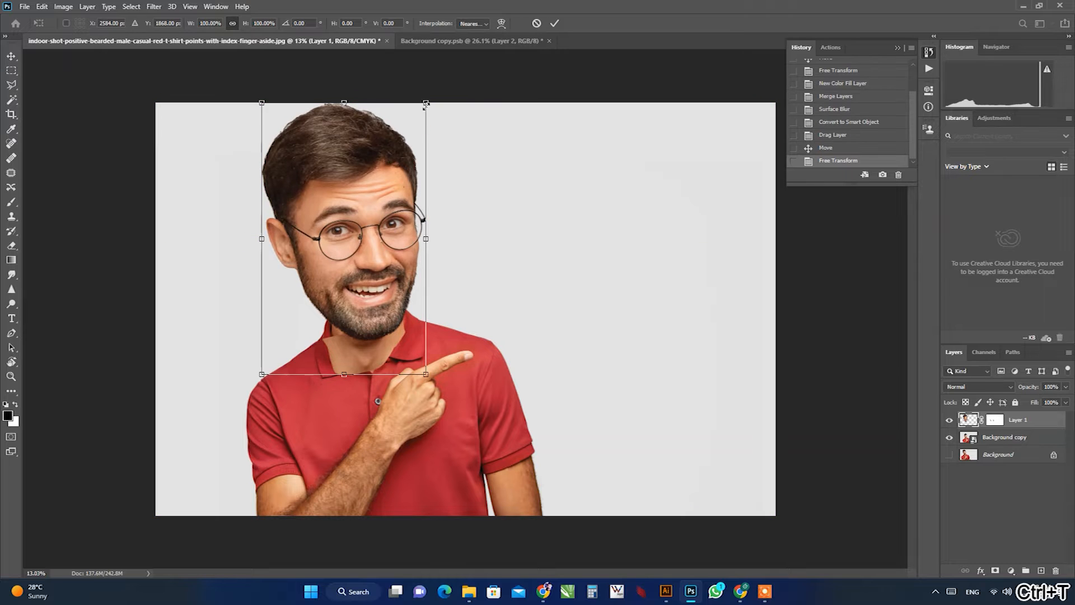
drag(426, 104, 425, 105)
key(Return)
- Erase the head layer's surplus neck skin where it overlaps the collar and shirt, adjusting the eraser brush size
key(ctrl+space)
drag(376, 312, 437, 338)
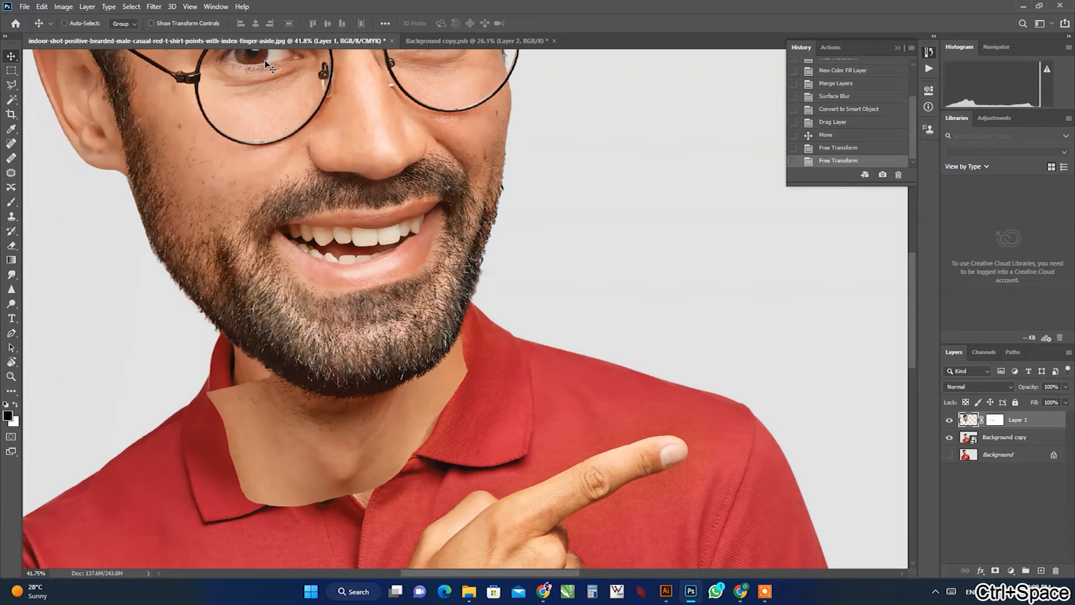
click(12, 247)
right_click(338, 390)
mouse_move(397, 413)
mouse_down()
mouse_move(442, 413)
mouse_move(385, 440)
mouse_up()
key(Return)
mouse_move(218, 451)
mouse_down()
mouse_move(229, 409)
mouse_move(280, 476)
mouse_move(392, 442)
mouse_move(451, 391)
mouse_up()
click(449, 395)
click(328, 469)
click(302, 471)
click(279, 461)
click(263, 455)
key(bracketright)
key(bracketright)
key(bracketright)
key(bracketright)
key(bracketleft)
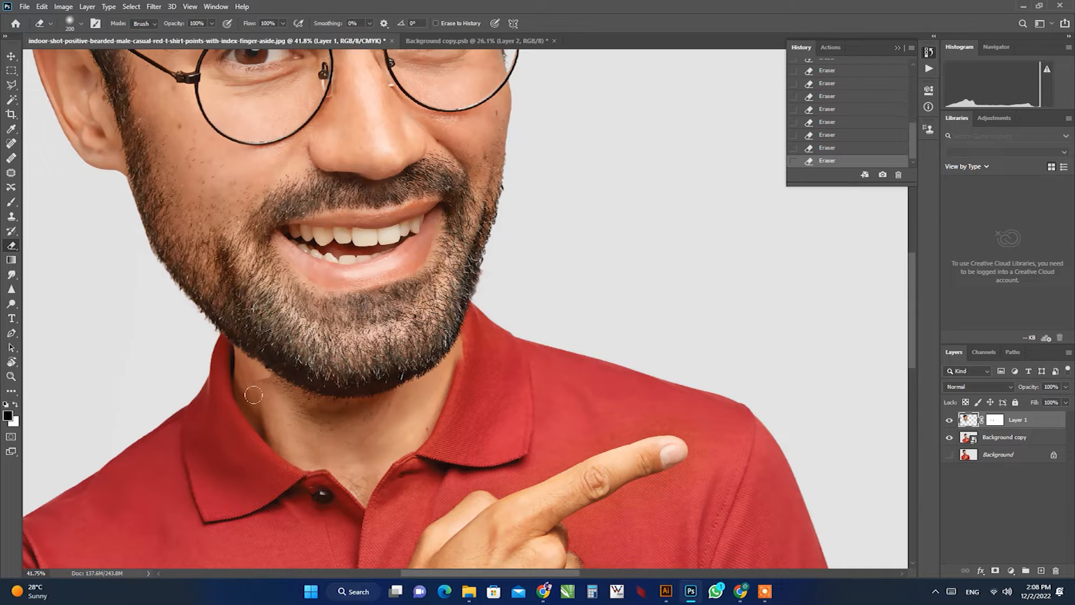
- Set the eraser opacity to 34% and soften the head layer's neck skin below the beard, adjusting the brush size
click(212, 24)
drag(178, 37, 177, 37)
key(ctrl+space)
drag(275, 380, 328, 395)
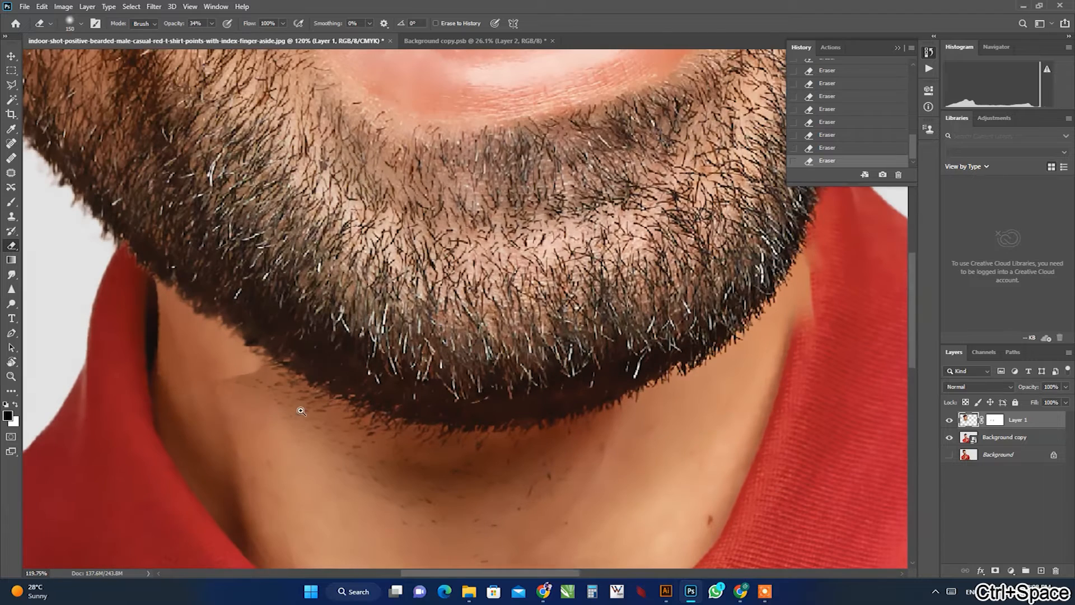
key(ctrl+z)
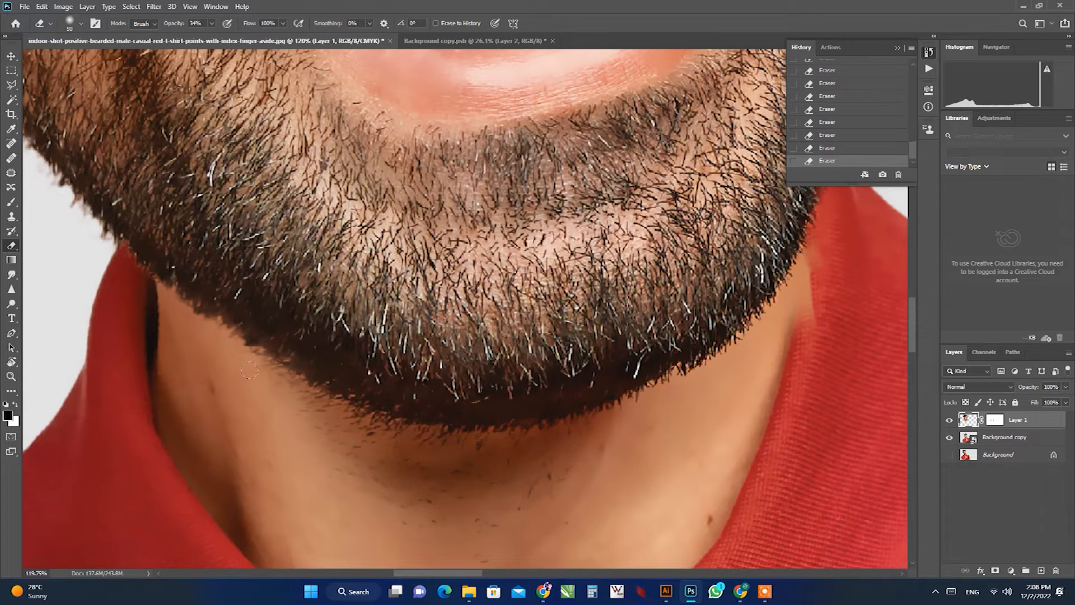
drag(339, 482, 398, 478)
key(bracketright)
key(bracketright)
key(bracketright)
key(bracketright)
key(space)
drag(471, 476, 410, 412)
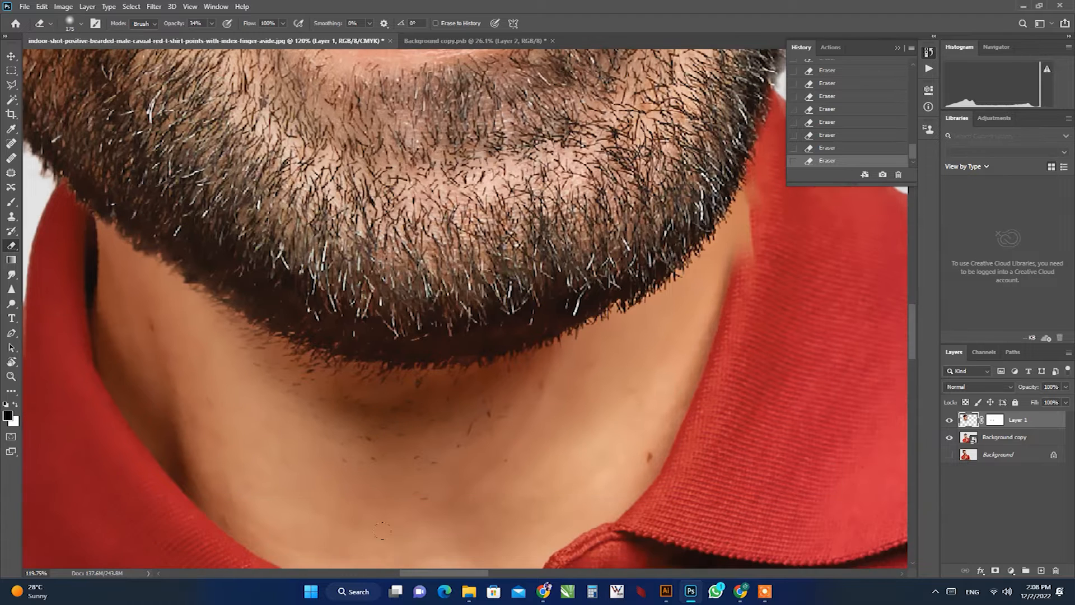
- Erase the leftover skin fringe along the collar edge beside the jaw with a smaller eraser brush
drag(826, 328, 730, 402)
mouse_move(645, 324)
mouse_down()
mouse_move(662, 260)
mouse_move(646, 333)
mouse_up()
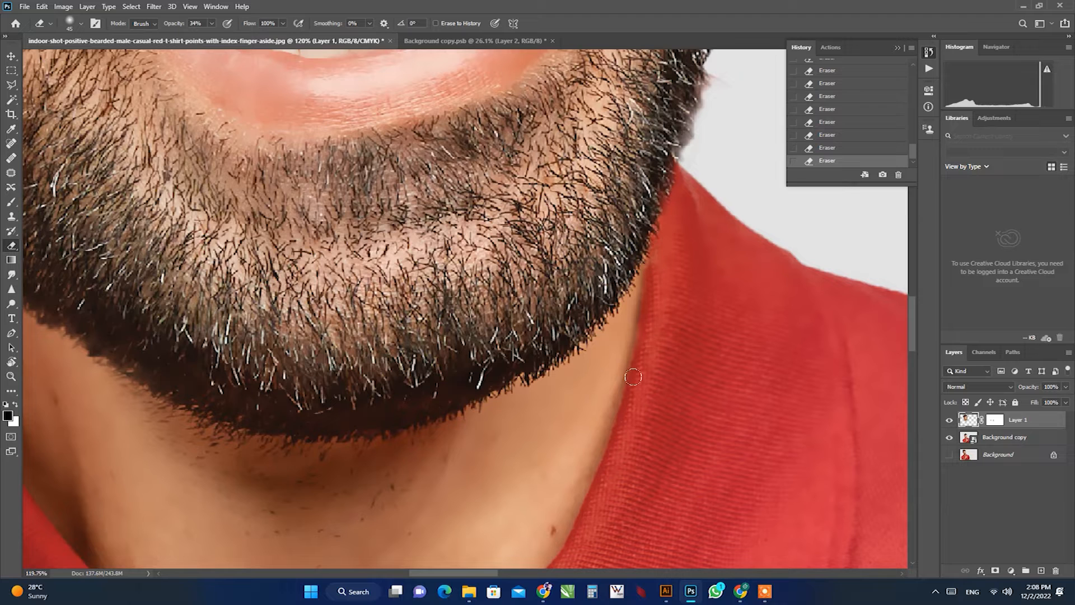
key(ctrl+space)
drag(631, 452, 598, 450)
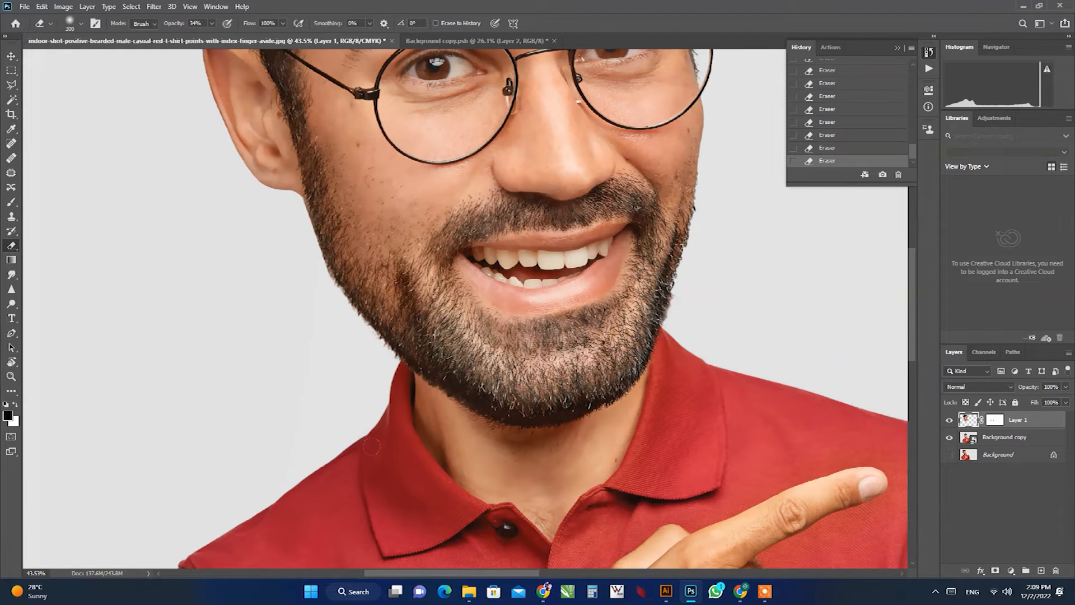
key(ctrl+space)
drag(371, 446, 357, 446)
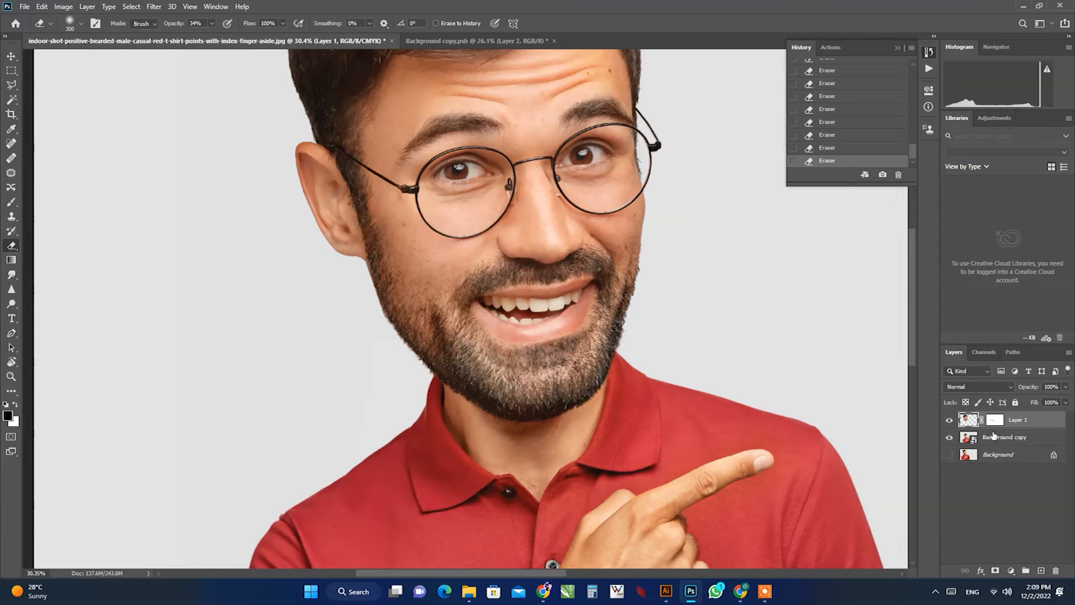
- Create a new empty layer directly above the Background copy layer
click(994, 436)
key(ctrl+space)
drag(508, 433, 533, 439)
click(1040, 571)
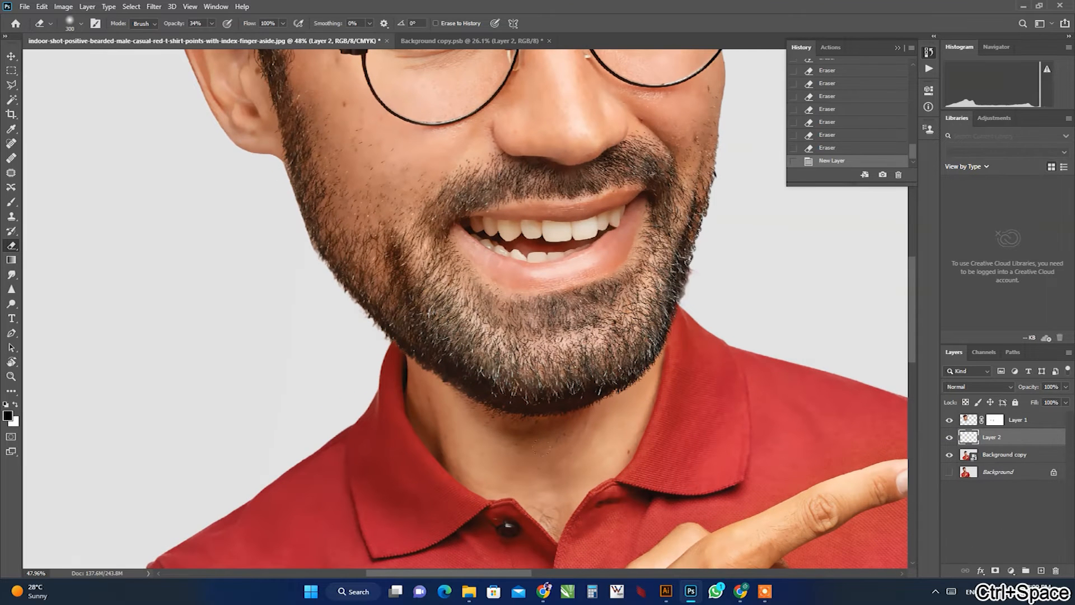
- Paint a sampled skin tone over the neck below the beard on the new layer, using a soft brush at 17% opacity
click(166, 24)
click(167, 34)
alt+click(515, 446)
click(511, 442)
click(511, 443)
click(511, 443)
click(512, 442)
click(591, 390)
click(592, 390)
click(596, 373)
click(596, 373)
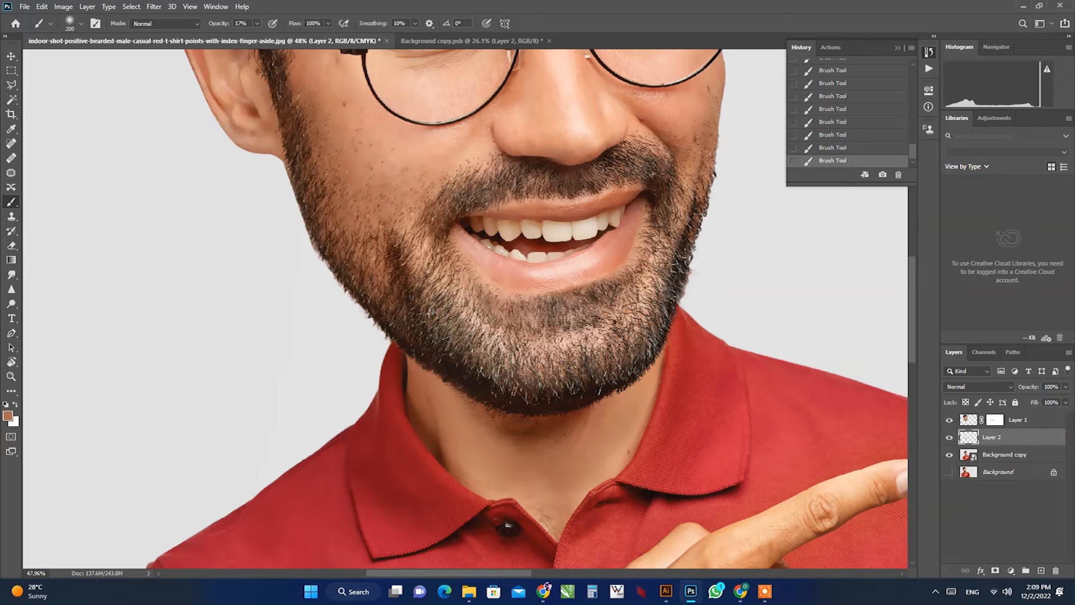
- Paint a lighter sampled skin tone over the back of the pointing hand
scroll(598, 346, down, 5)
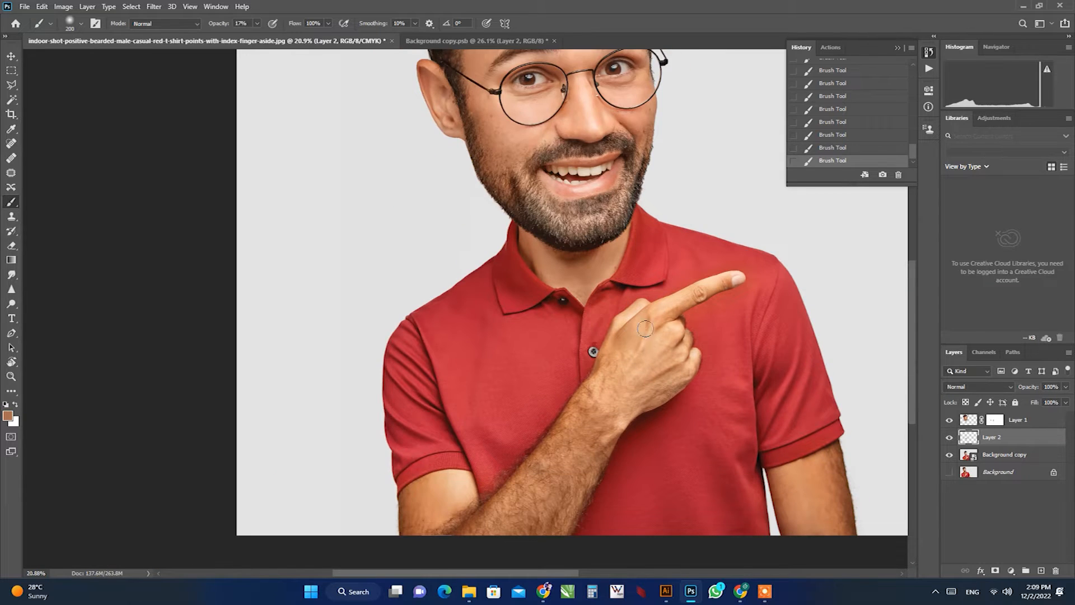
scroll(642, 336, up, 5)
drag(648, 300, 611, 425)
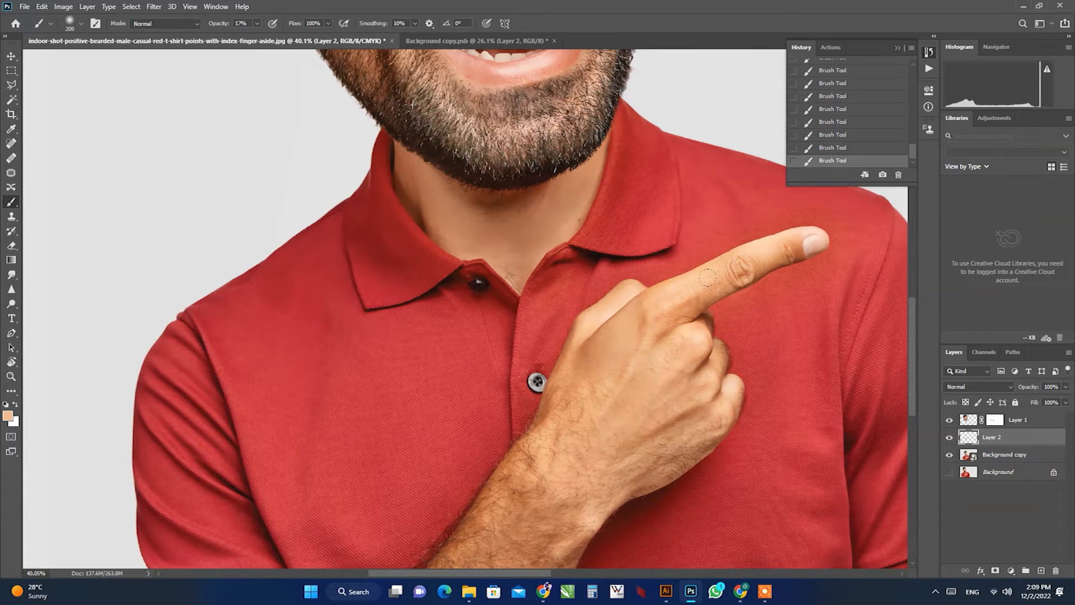
- Undo and restore the recent brush strokes to compare the skin before and after painting
key(ctrl+z)
key(ctrl+z)
key(ctrl+z)
key(ctrl+z)
scroll(653, 329, down, 5)
scroll(653, 328, left, 3)
key(ctrl+shift+z)
key(ctrl+shift+z)
key(ctrl+shift+z)
key(ctrl+shift+z)
- Brush sampled skin tones over the forehead and the cheeks below the eyes
scroll(402, 391, up, 5)
drag(482, 246, 529, 245)
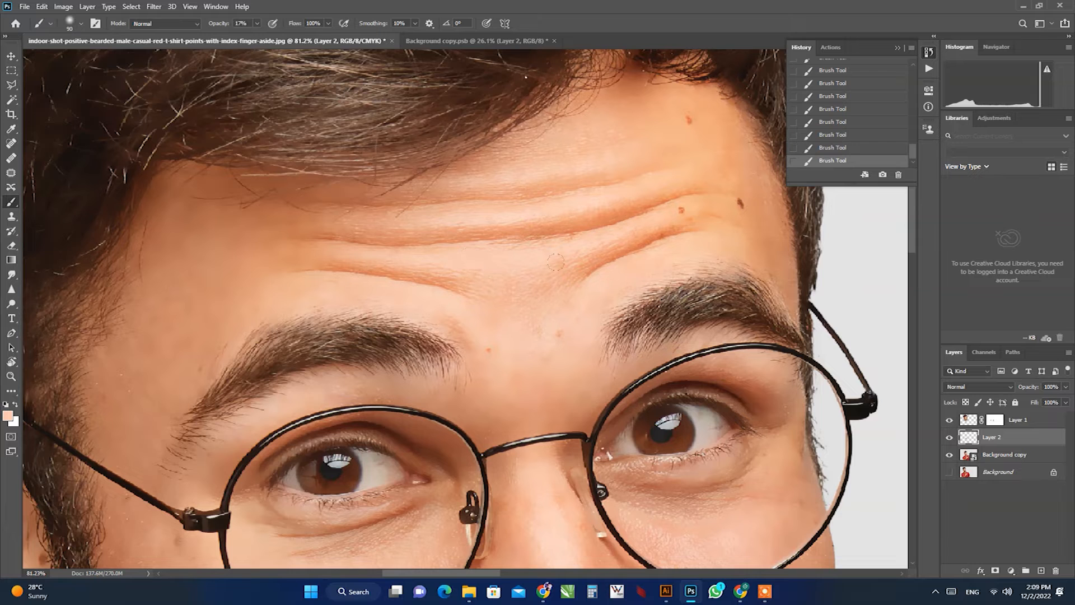
drag(374, 201, 336, 204)
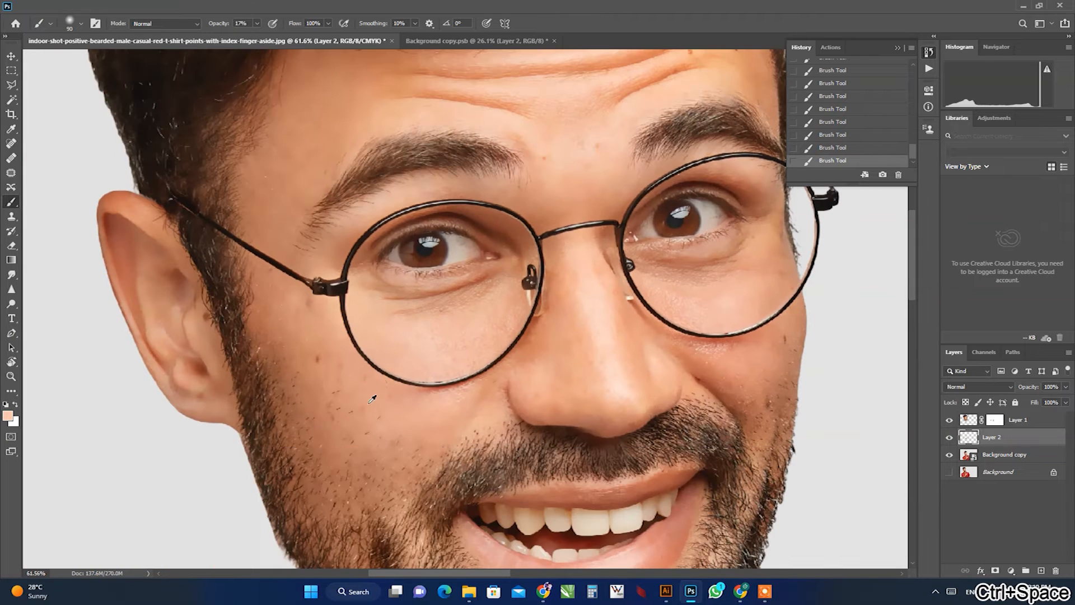
click(433, 321)
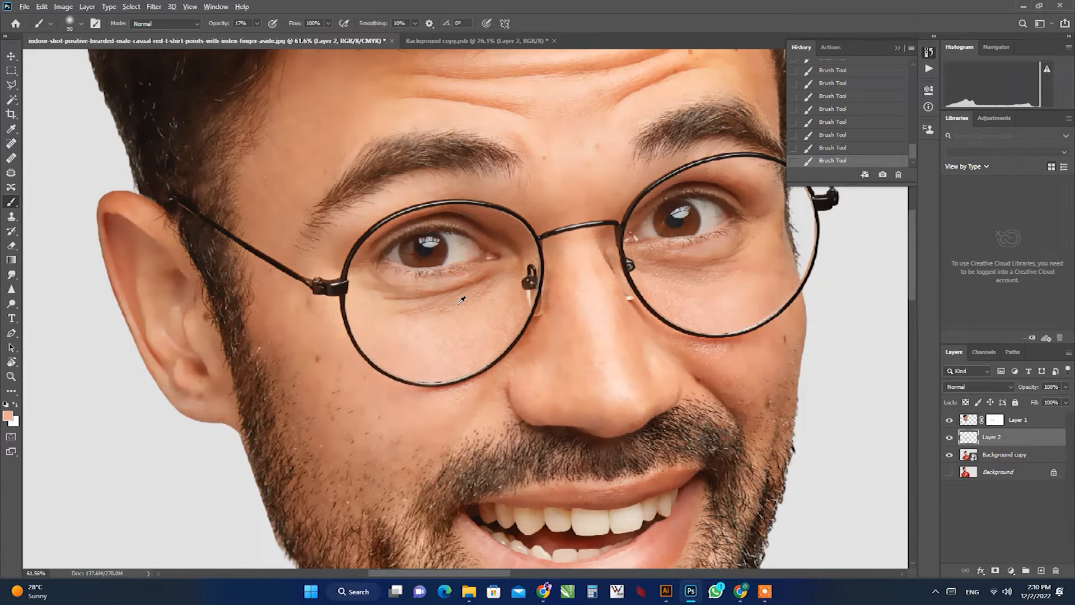
click(682, 297)
key(ctrl+0)
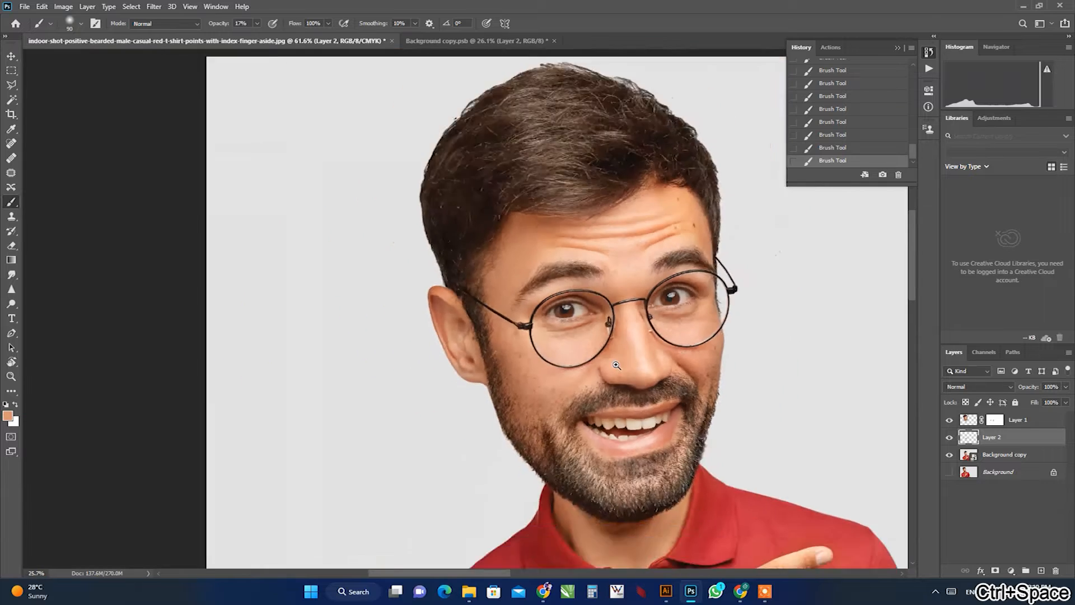
- Duplicate Layer 1, Layer 2 and Background copy together
click(1035, 424)
shift+click(1024, 456)
drag(1024, 455, 1041, 570)
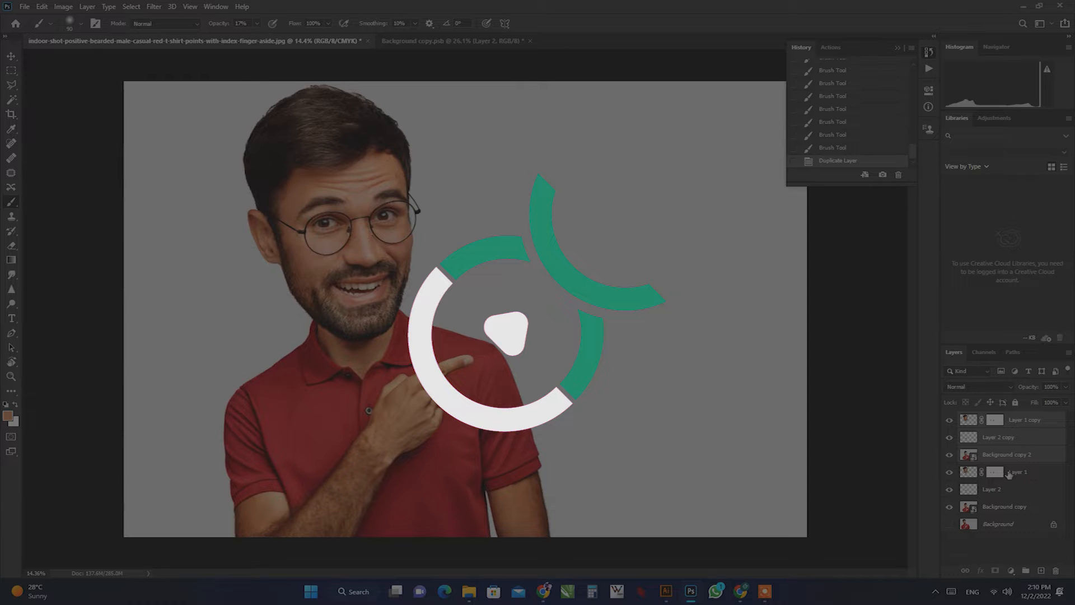
- Group the three source layers as "original", hidden and colour-labelled red
right_click(1002, 437)
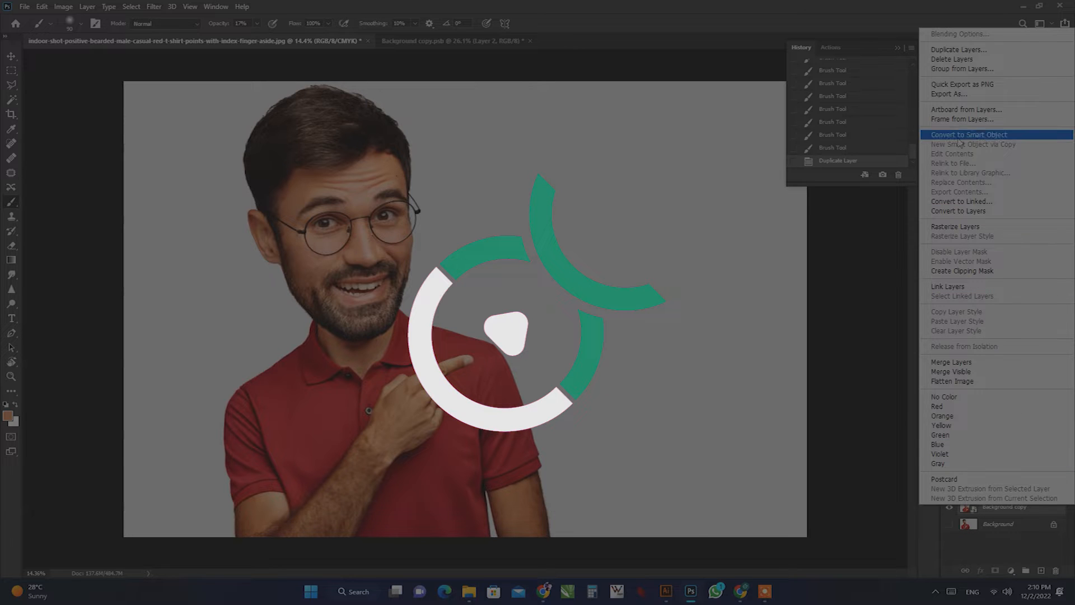
click(959, 69)
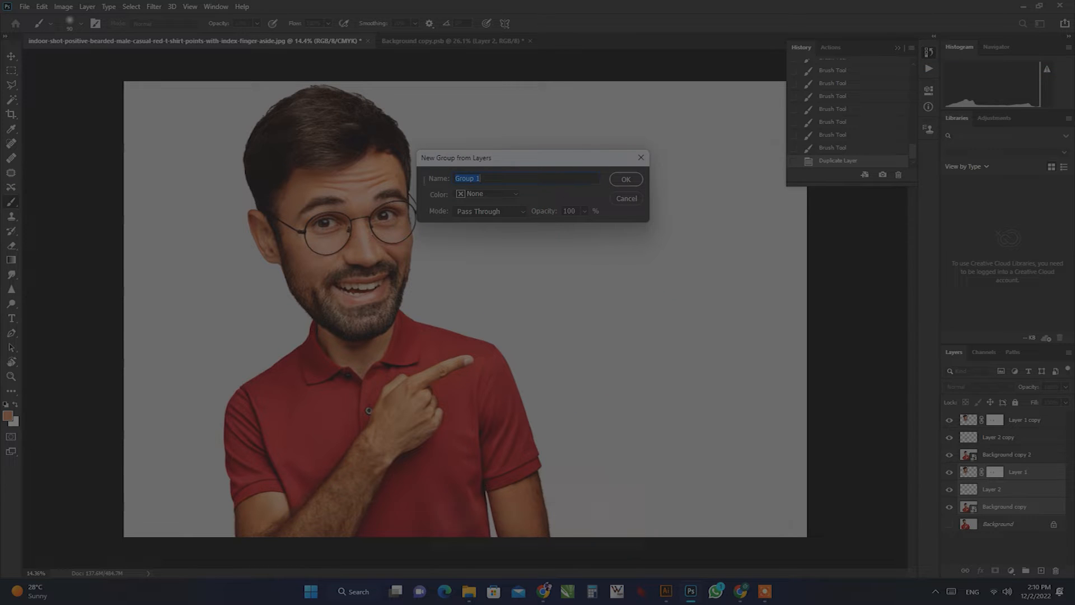
text(original)
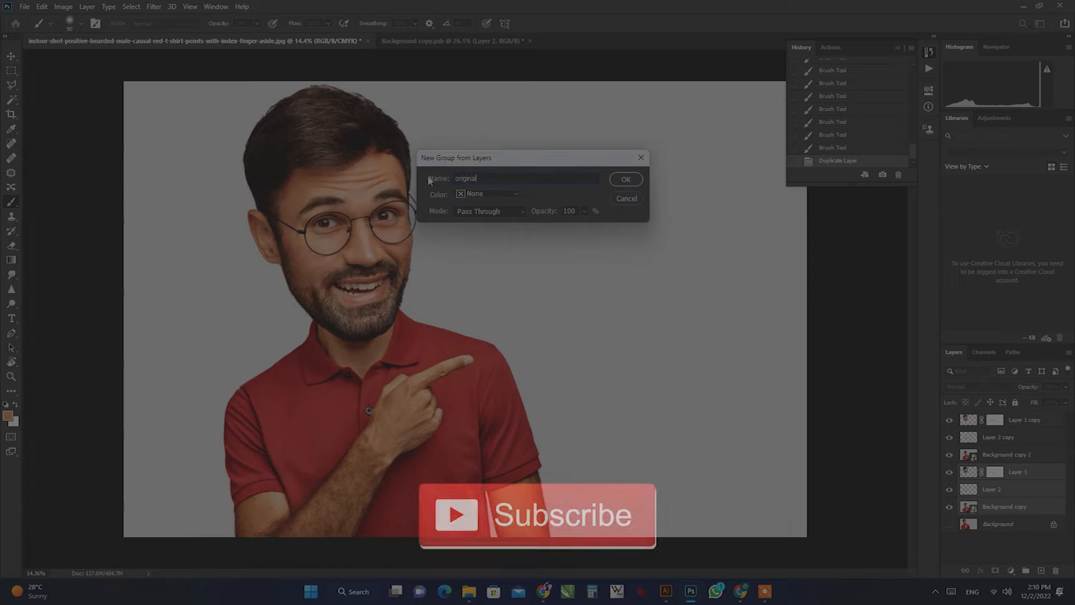
click(623, 179)
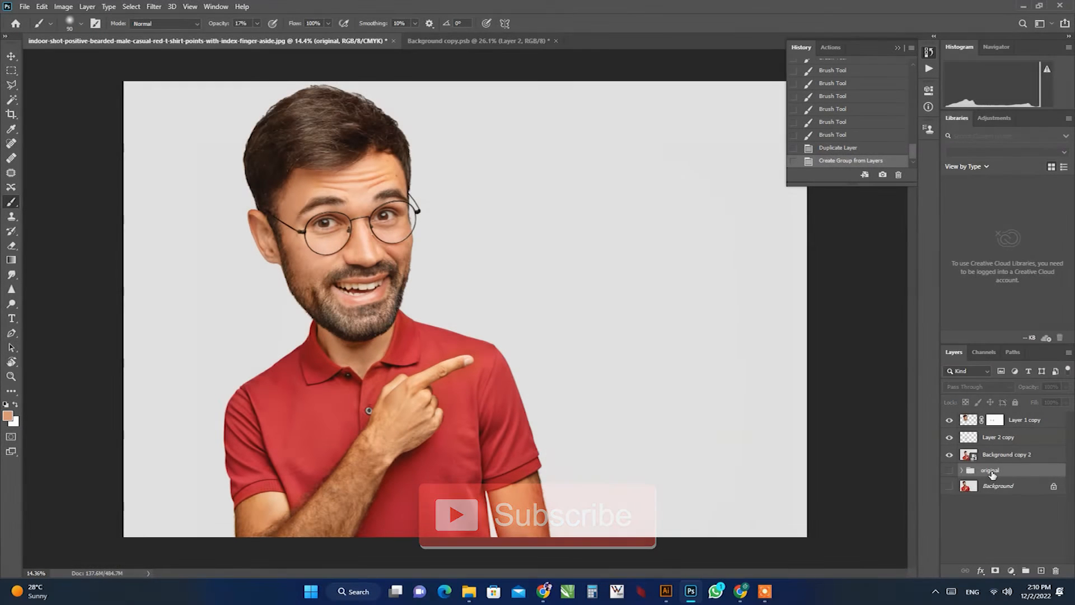
right_click(959, 471)
click(986, 407)
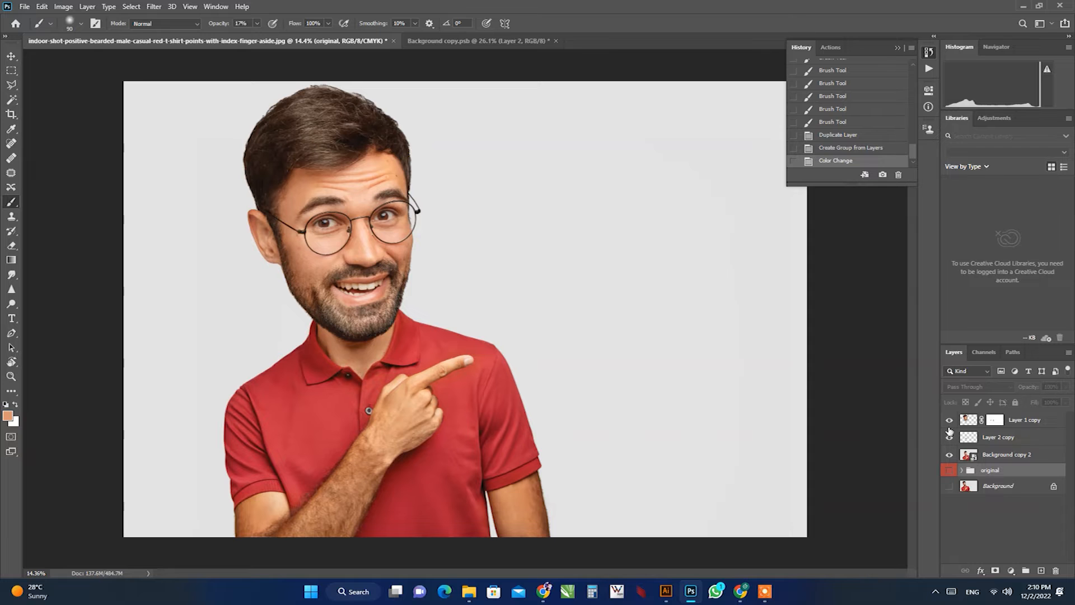
- Merge the three duplicated layers into a single layer
click(1025, 420)
shift+click(1008, 454)
right_click(1008, 454)
click(886, 428)
key(ctrl+space)
mouse_move(271, 231)
mouse_down()
mouse_move(358, 246)
mouse_move(269, 246)
mouse_up()
- Apply the Filter Gallery's Poster Edges effect to the merged layer with increased edge thickness, edge intensity 2 and posterization 6
click(154, 7)
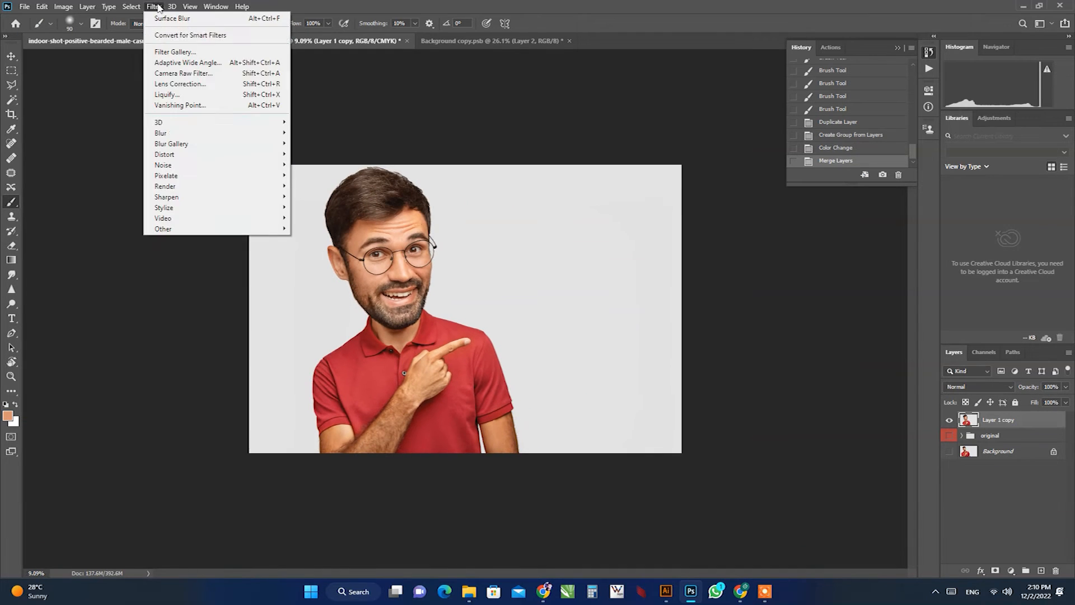
click(175, 51)
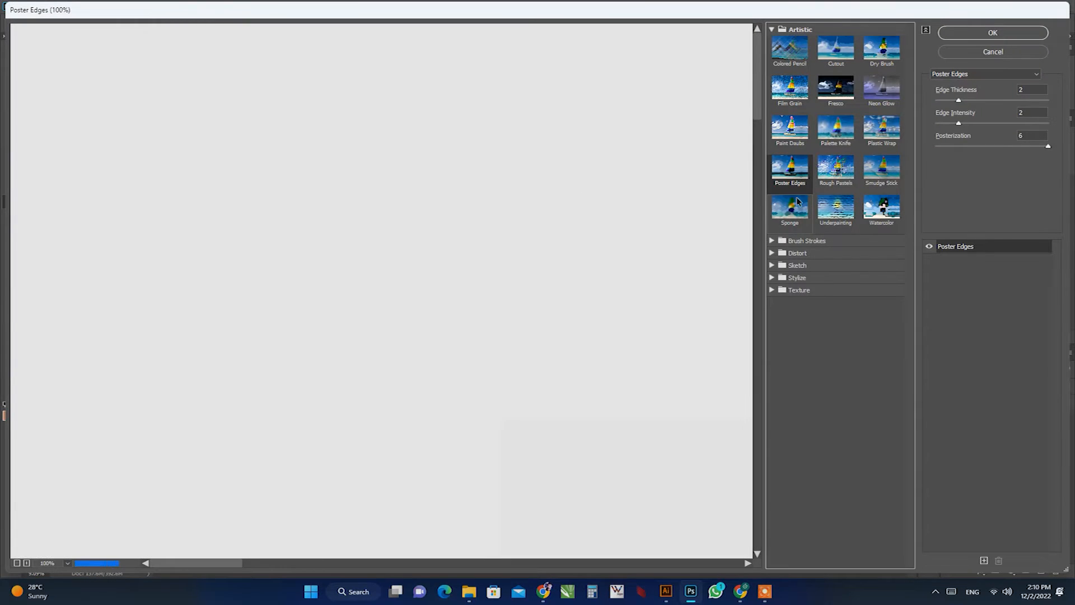
key(ctrl+minus)
key(ctrl+minus)
key(ctrl+minus)
key(ctrl+minus)
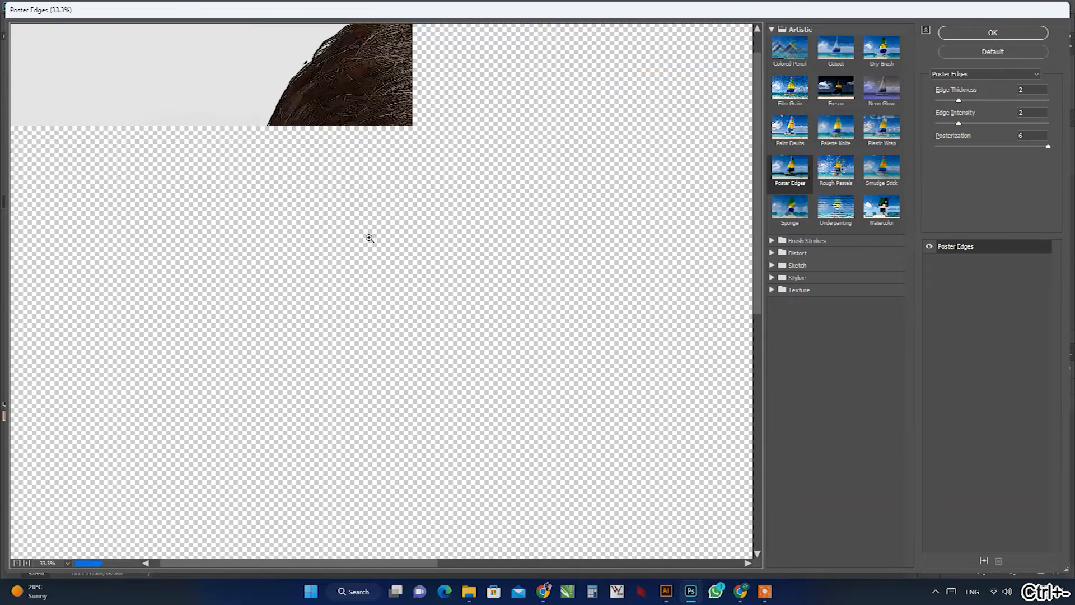
drag(962, 99, 940, 124)
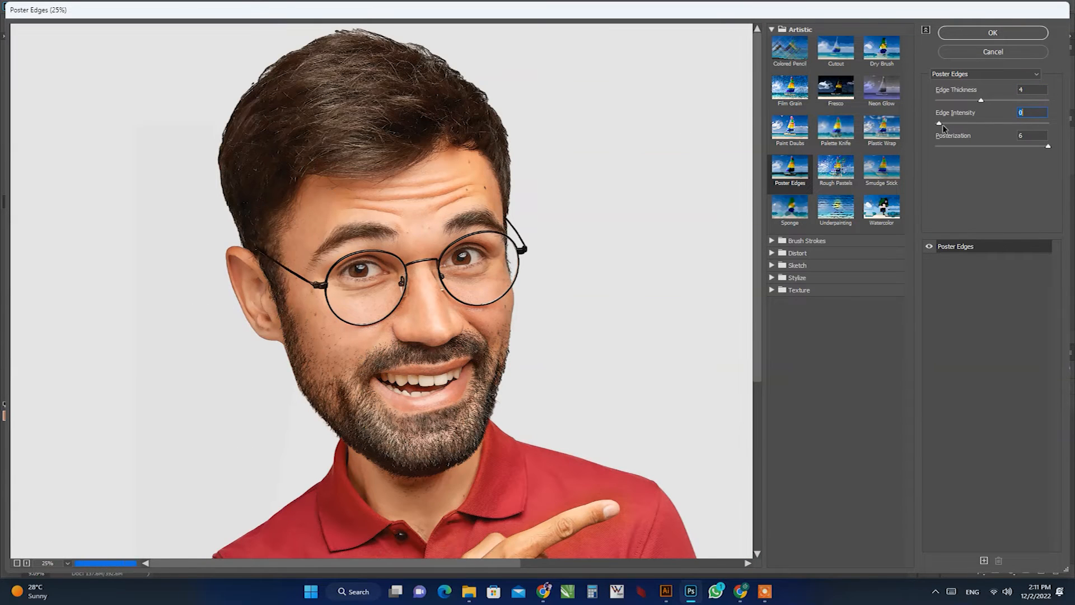
click(960, 124)
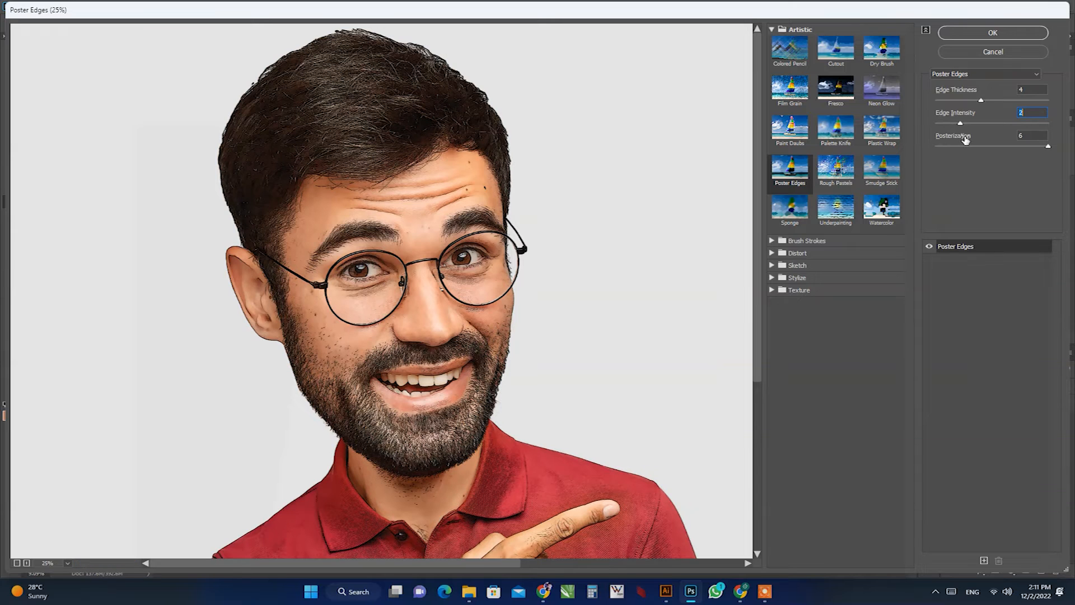
click(1000, 101)
drag(1001, 102, 1027, 103)
click(993, 33)
drag(392, 274, 369, 274)
- Open the Liquify filter on the merged caricature layer to work on the man's face
click(153, 6)
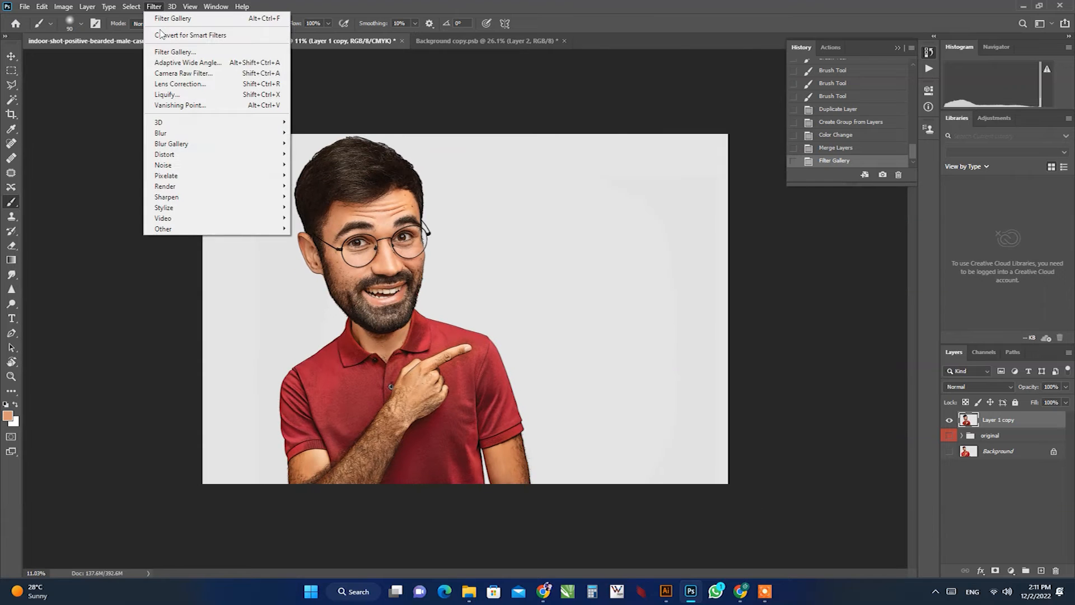
click(170, 95)
key(ctrl+space)
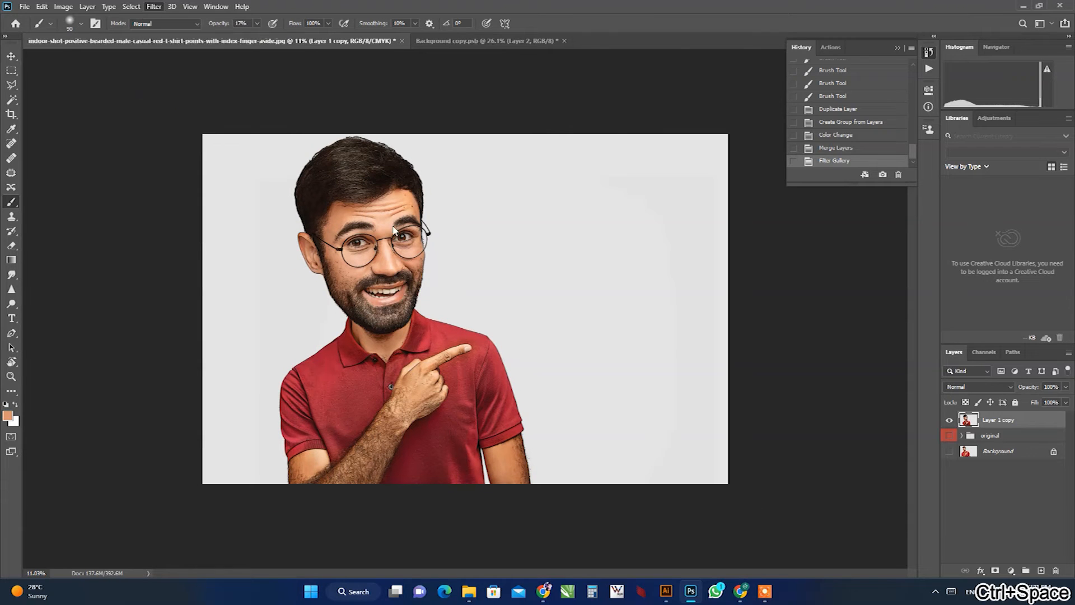
drag(414, 212, 442, 202)
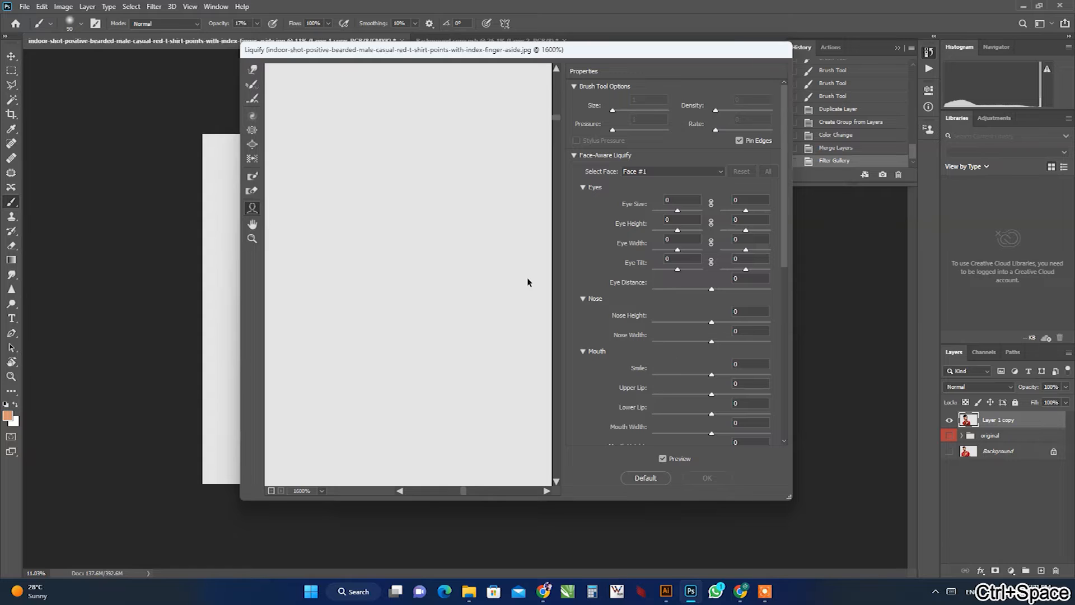
key(ctrl+minus)
key(ctrl+minus)
key(ctrl+minus)
key(ctrl+minus)
key(ctrl+minus)
key(ctrl+minus)
drag(313, 394, 590, 267)
key(ctrl+minus)
key(ctrl+minus)
key(ctrl+minus)
key(ctrl+minus)
key(ctrl+minus)
key(ctrl+minus)
key(ctrl+minus)
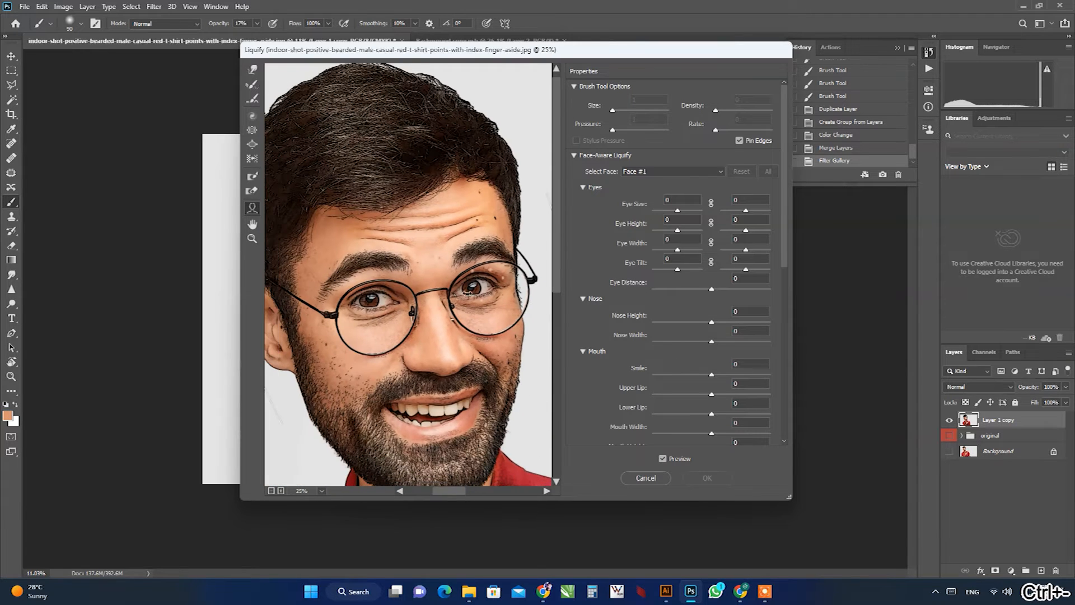
- Exaggerate both eyes with Face-Aware Liquify by adjusting their size, height, width and tilt
drag(678, 211, 770, 211)
click(746, 211)
drag(678, 231, 770, 231)
drag(682, 250, 770, 250)
drag(677, 270, 786, 344)
- Adjust the smile, mouth width and face shape with Face-Aware Liquify and apply the filter
drag(711, 374, 744, 397)
drag(711, 434, 743, 415)
scroll(739, 392, down, 4)
mouse_move(723, 327)
mouse_down()
mouse_move(678, 328)
mouse_move(722, 328)
mouse_up()
drag(712, 379, 770, 379)
mouse_move(711, 398)
mouse_down()
mouse_move(672, 398)
mouse_move(686, 418)
mouse_move(658, 418)
mouse_up()
click(710, 398)
click(708, 478)
key(ctrl+space)
mouse_move(386, 229)
mouse_down()
mouse_move(464, 229)
mouse_move(445, 229)
mouse_up()
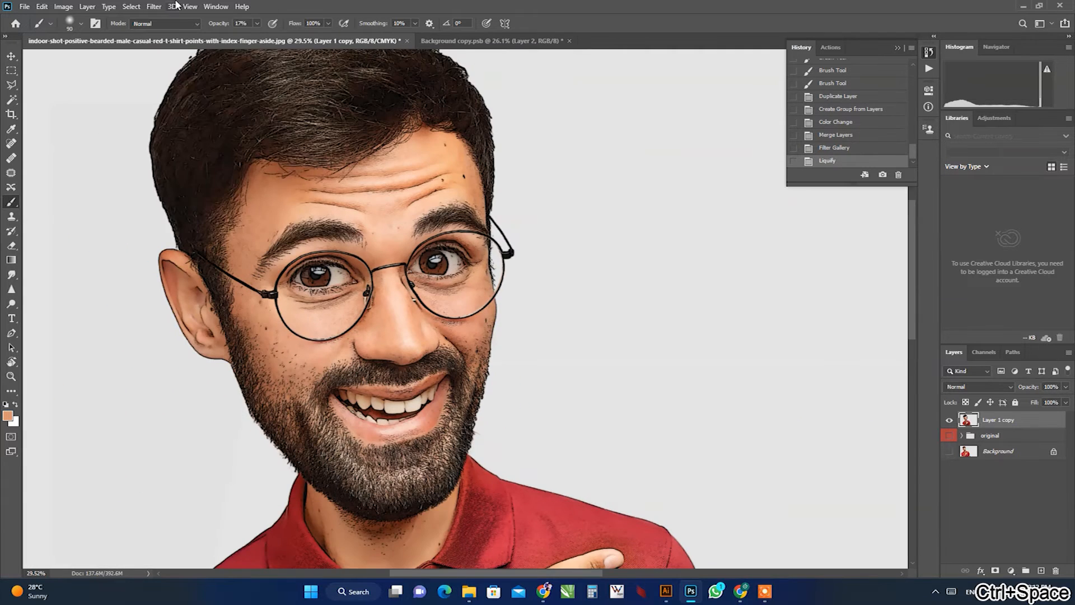
click(154, 7)
click(185, 83)
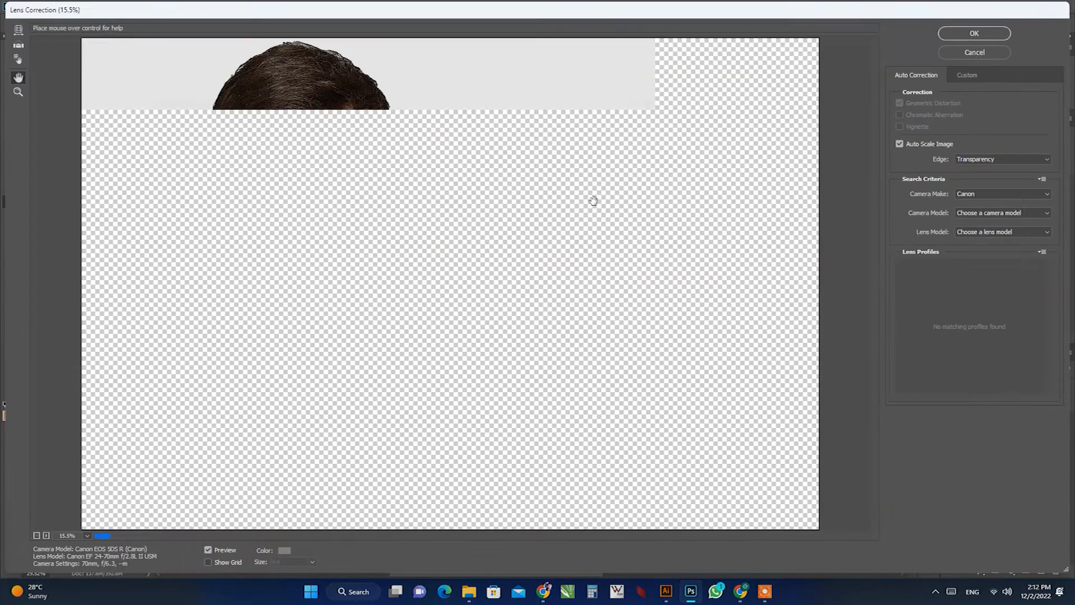
key(Escape)
- Increase the height of both eyes in a second Liquify pass with the Face tool and apply it
click(154, 7)
click(179, 96)
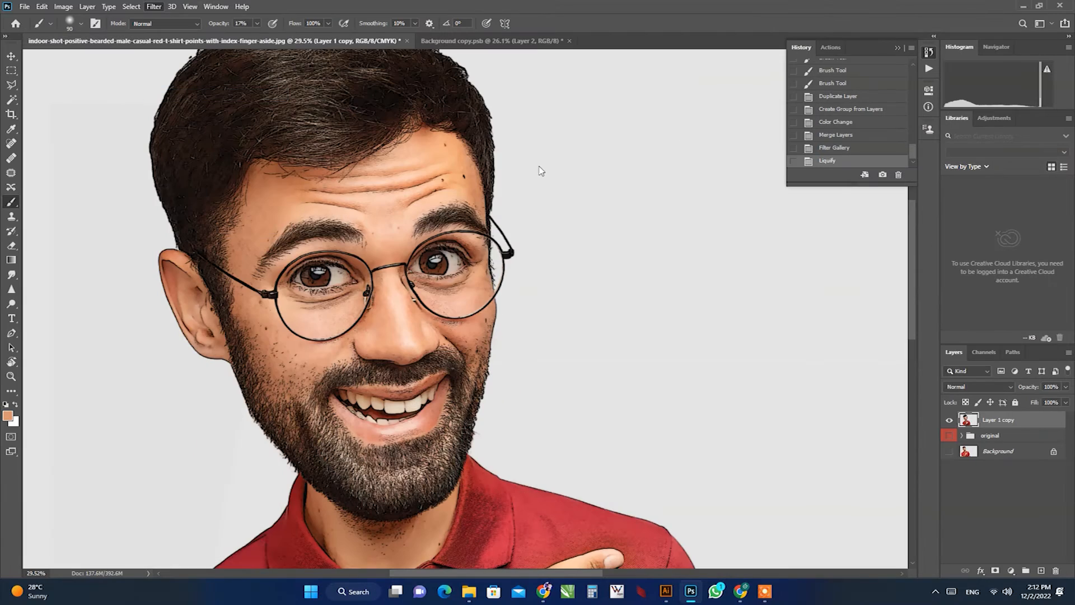
key(ctrl+space)
mouse_move(340, 248)
mouse_down()
mouse_move(375, 240)
mouse_move(403, 280)
mouse_up()
key(ctrl+minus)
key(ctrl+minus)
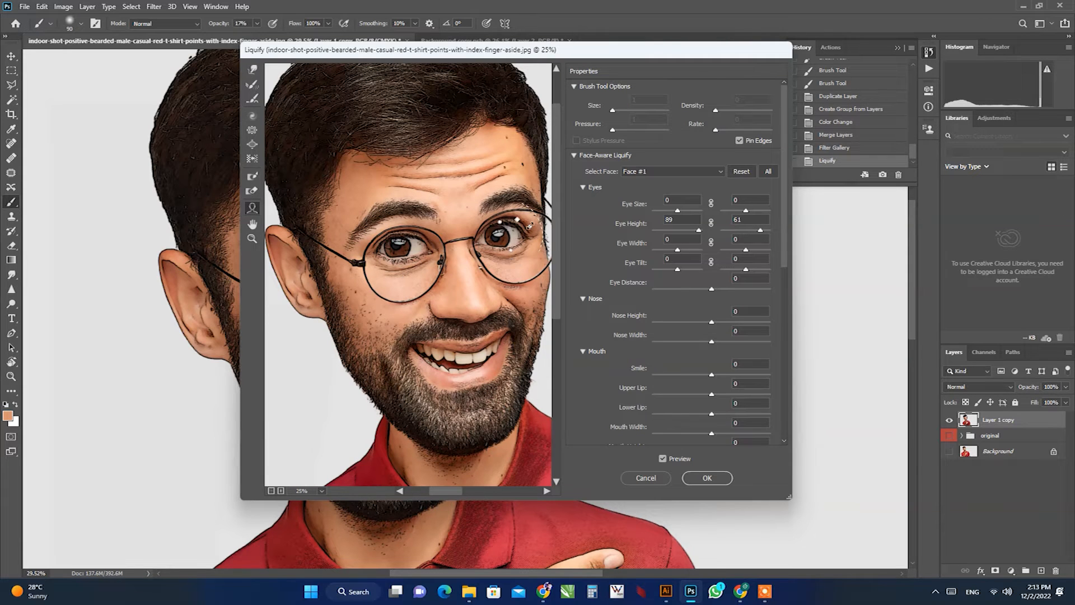
drag(522, 218, 525, 215)
drag(372, 251, 375, 251)
click(707, 477)
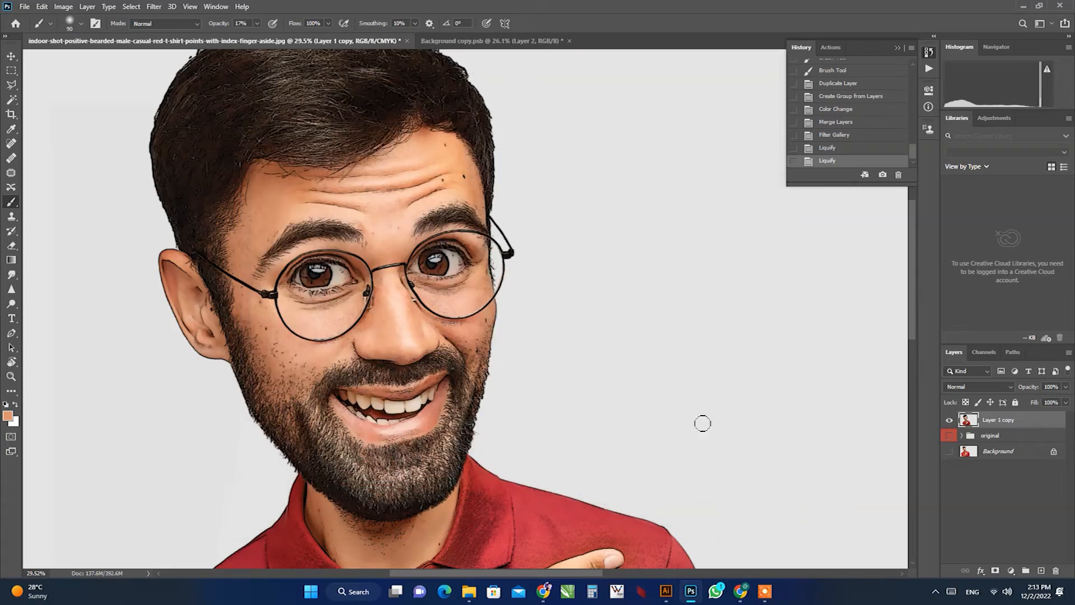
key(ctrl+space)
mouse_move(414, 250)
mouse_down()
mouse_move(392, 247)
mouse_move(425, 225)
mouse_move(359, 241)
mouse_move(406, 227)
mouse_up()
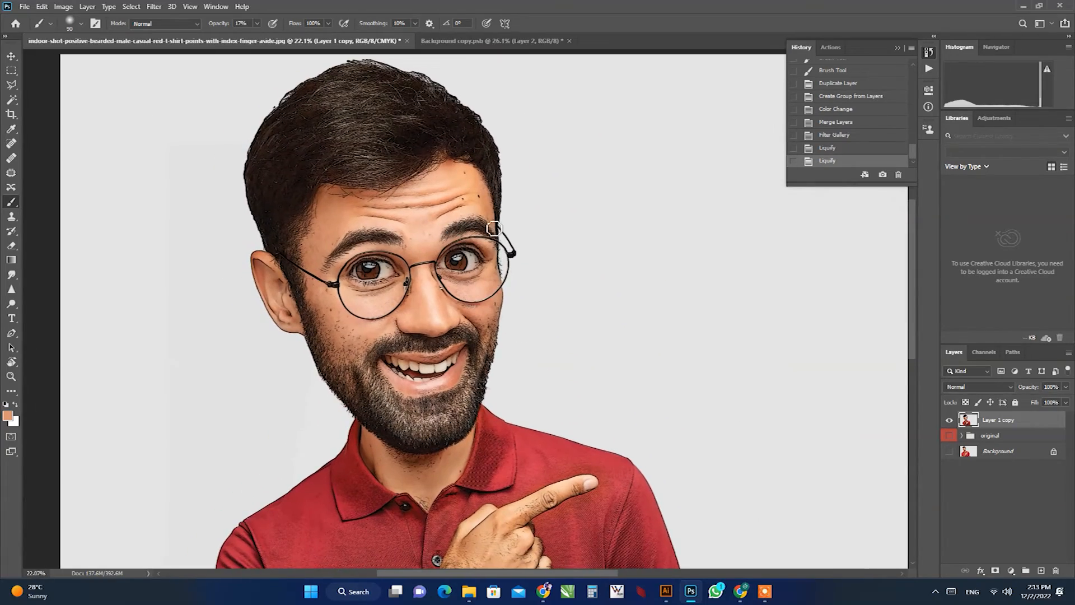
- Open the Oil Paint filter on Layer 1 copy and set Cleanliness to 8.0 and Scale to 3.7
click(154, 6)
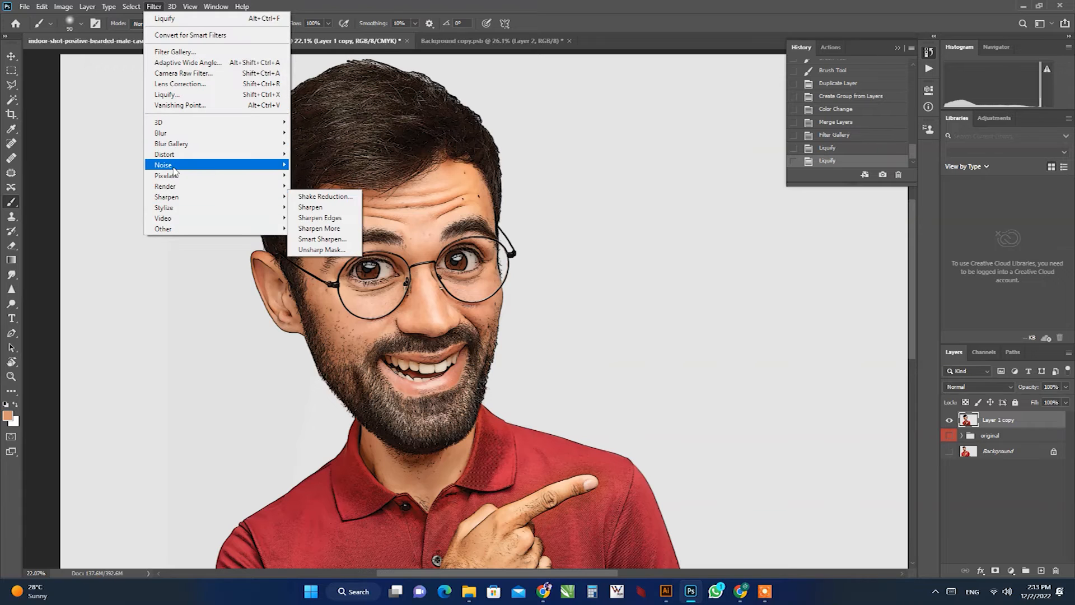
mouse_move(185, 210)
click(314, 249)
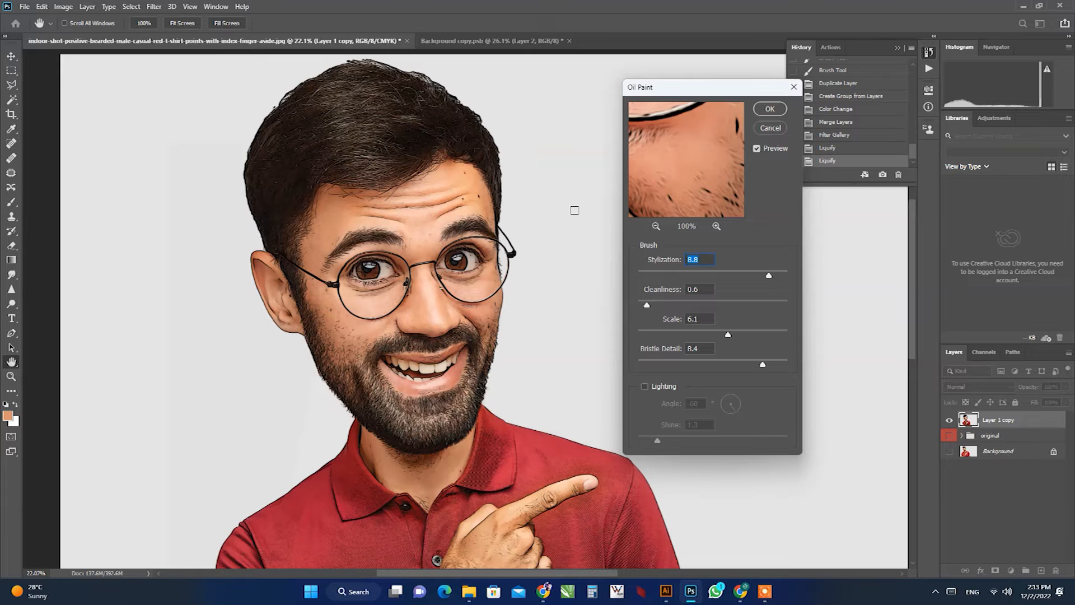
drag(665, 189, 711, 168)
key(ctrl+plus)
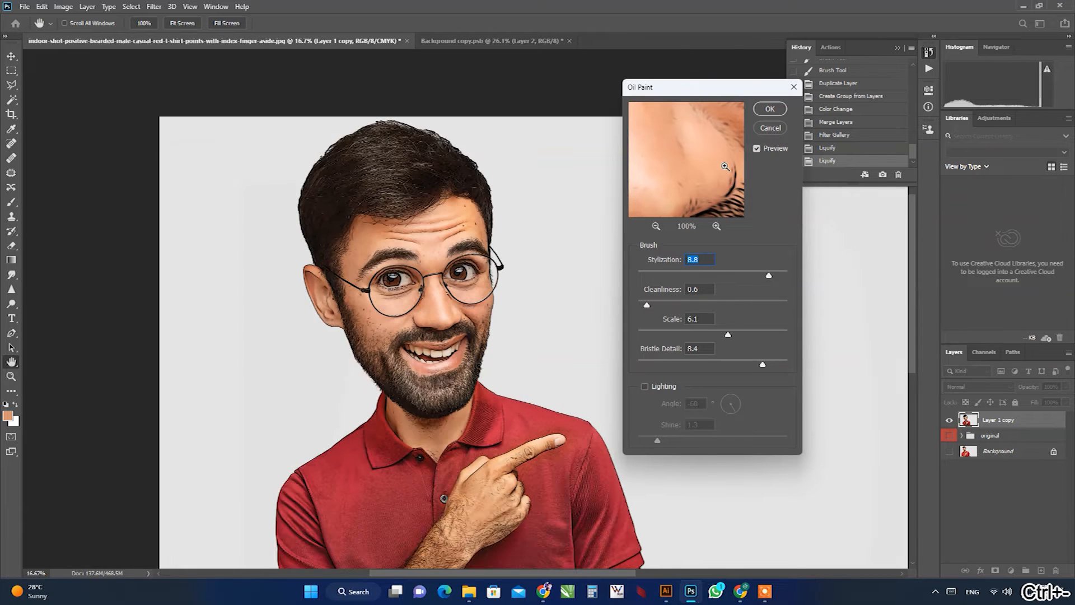
key(ctrl+plus)
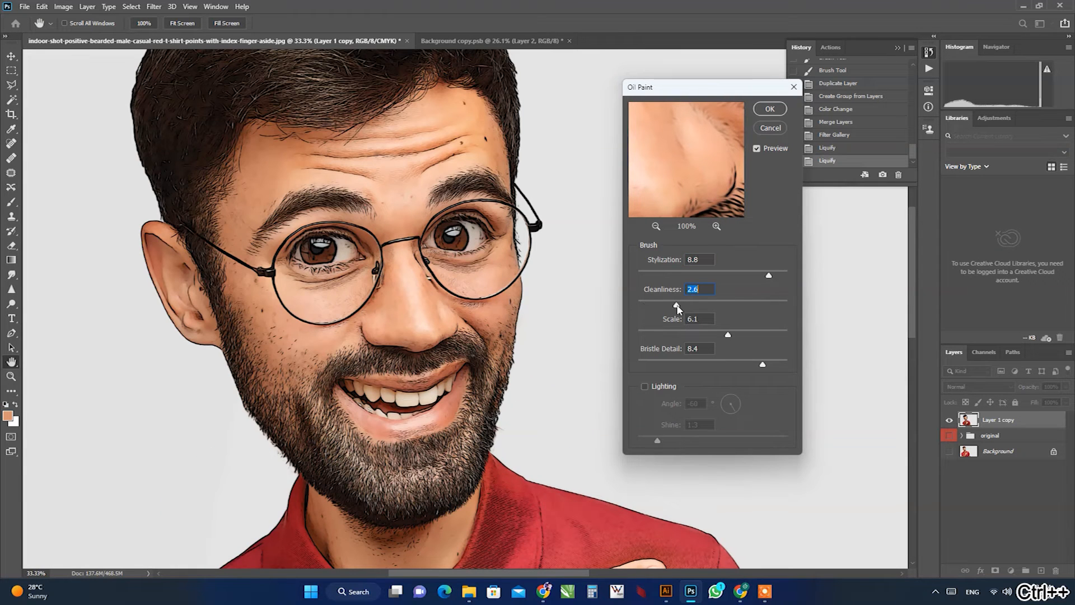
click(699, 302)
click(693, 335)
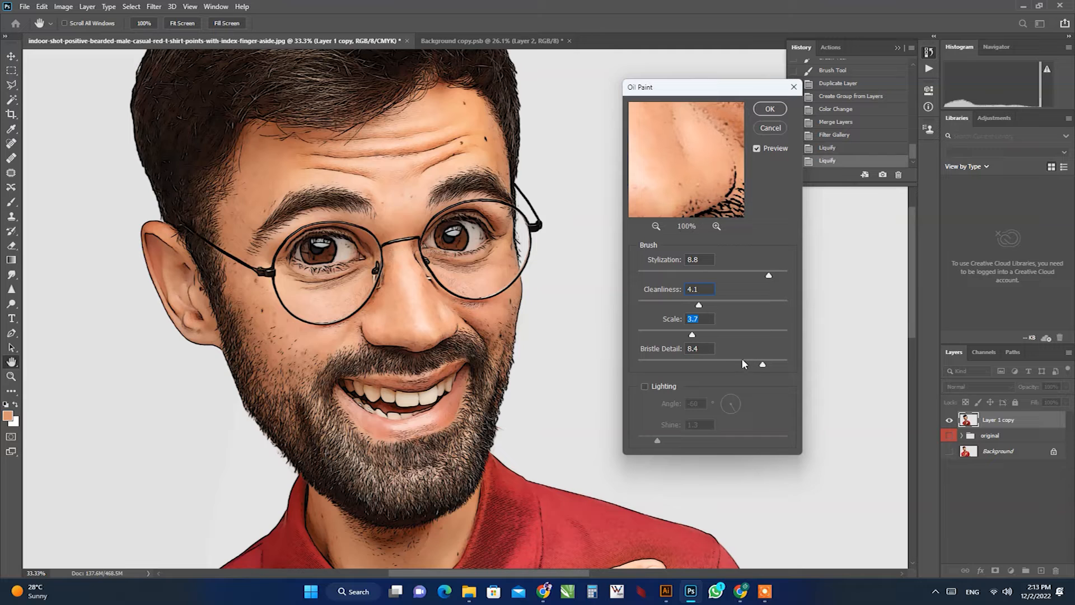
click(757, 306)
- Enable Oil Paint lighting, set Shine to 0.2, and apply the filter
click(646, 386)
click(697, 441)
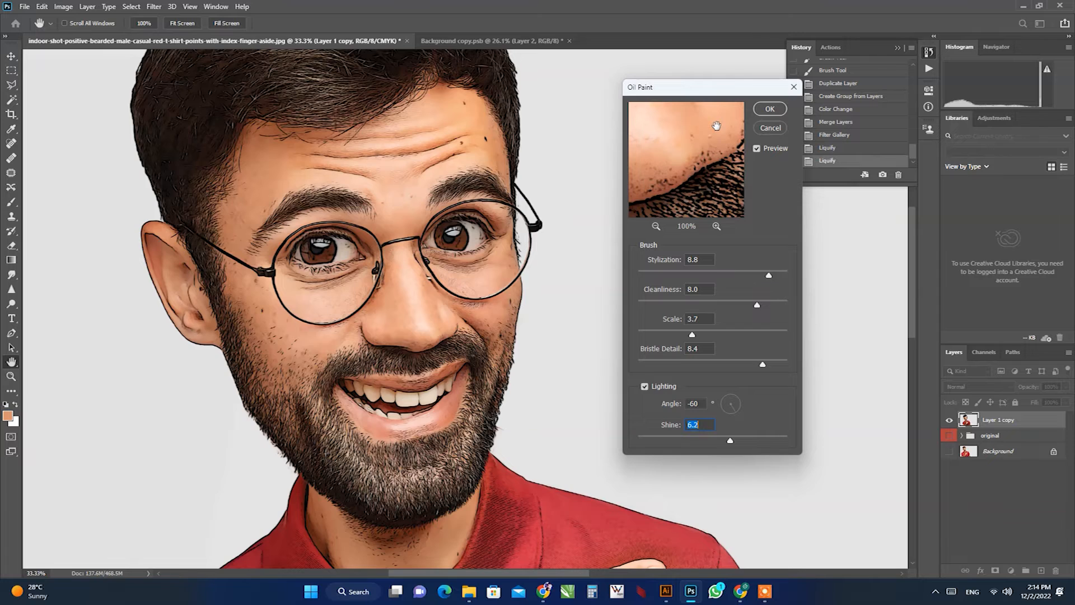
key(ctrl+minus)
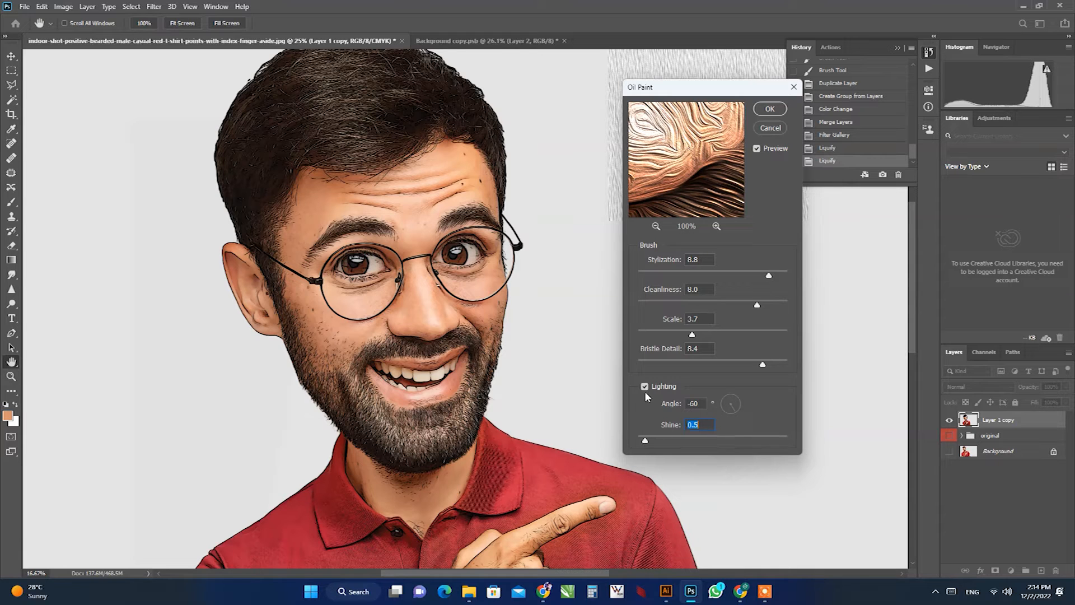
key(ctrl+plus)
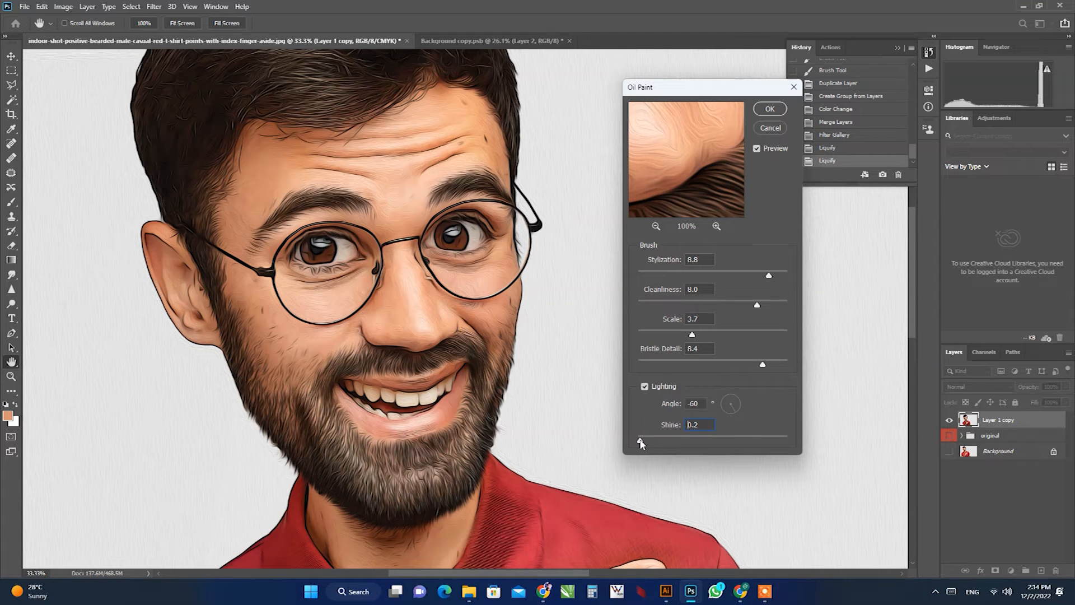
click(770, 110)
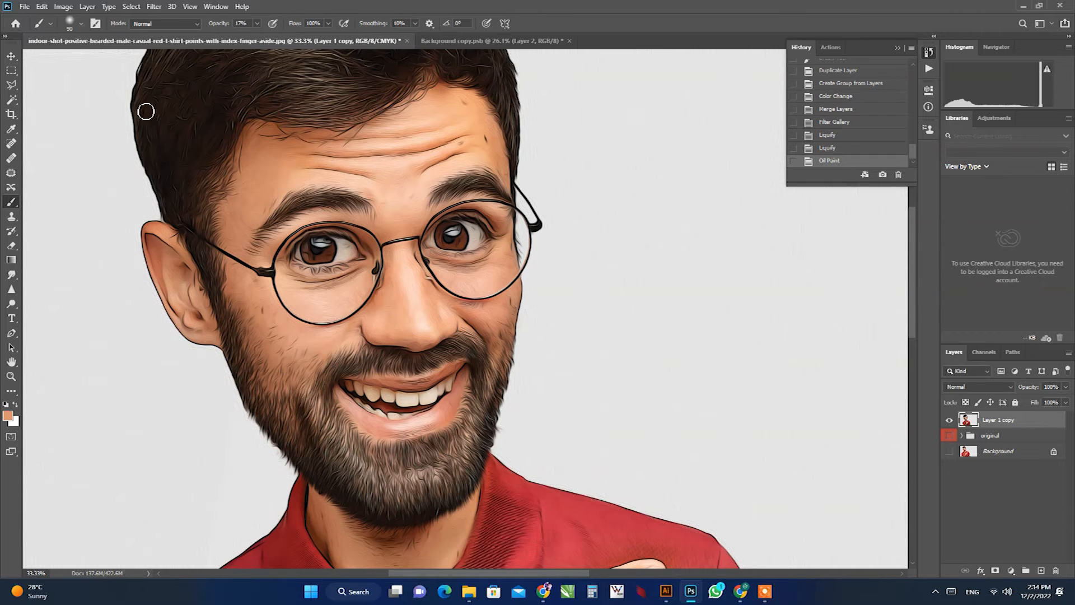
- Smooth the skin around the forehead wrinkles with short Smudge tool strokes at 8% strength
click(11, 275)
mouse_move(394, 114)
mouse_down()
mouse_move(445, 130)
mouse_move(436, 133)
mouse_up()
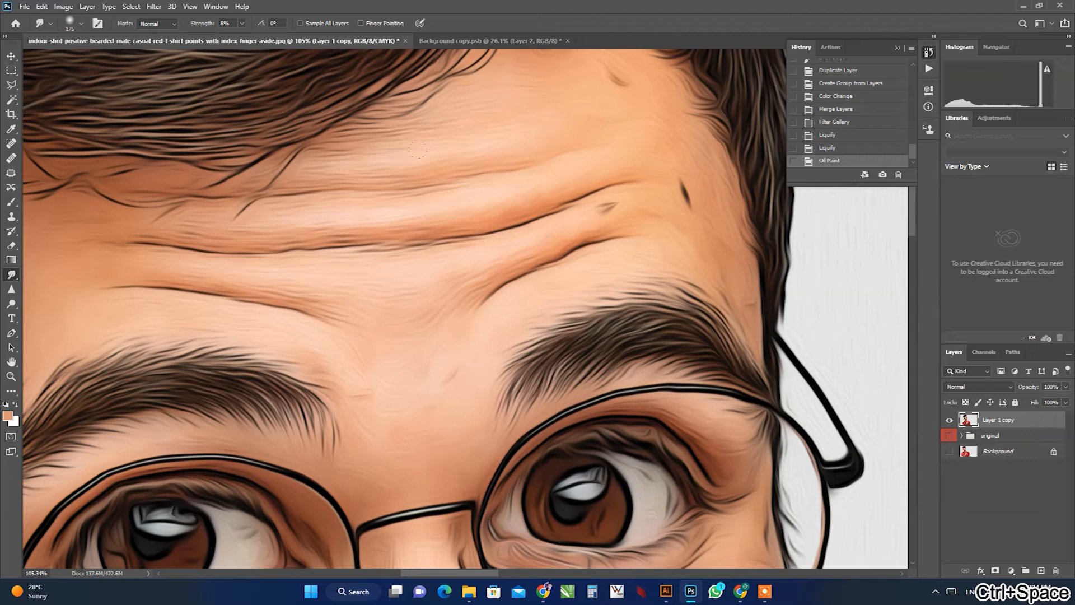
key(bracketleft)
key(bracketleft)
drag(470, 198, 426, 202)
drag(476, 181, 347, 193)
mouse_move(347, 193)
mouse_down()
mouse_move(280, 196)
mouse_move(234, 220)
mouse_up()
drag(331, 244, 366, 245)
drag(358, 236, 393, 233)
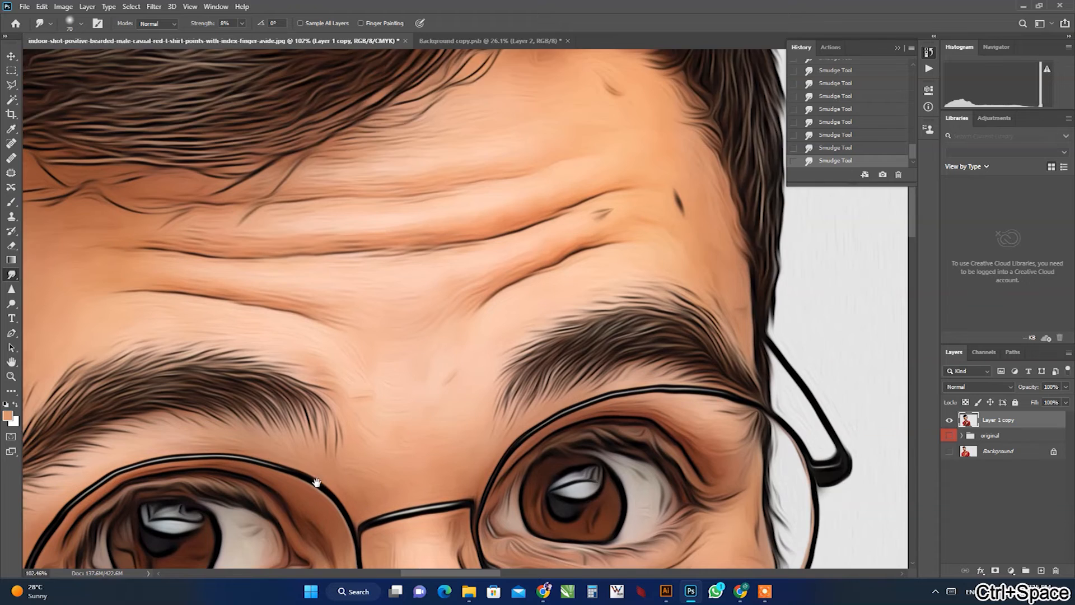
- Draw a circle about 26 px wide beside the first eye's reflection and fill it with white
scroll(323, 427, down, 3)
scroll(323, 427, up, 1)
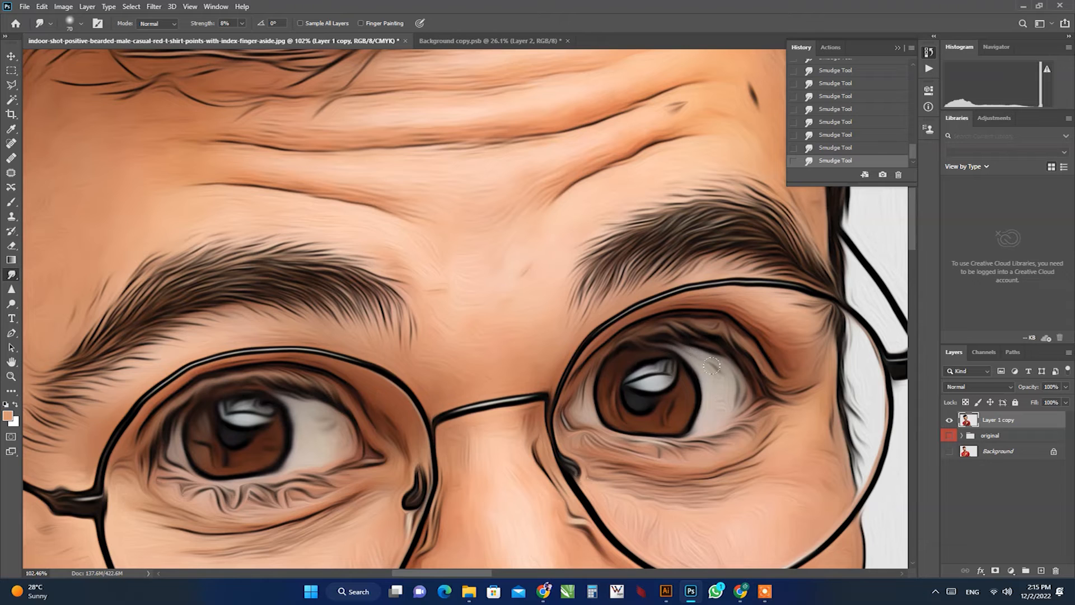
click(11, 391)
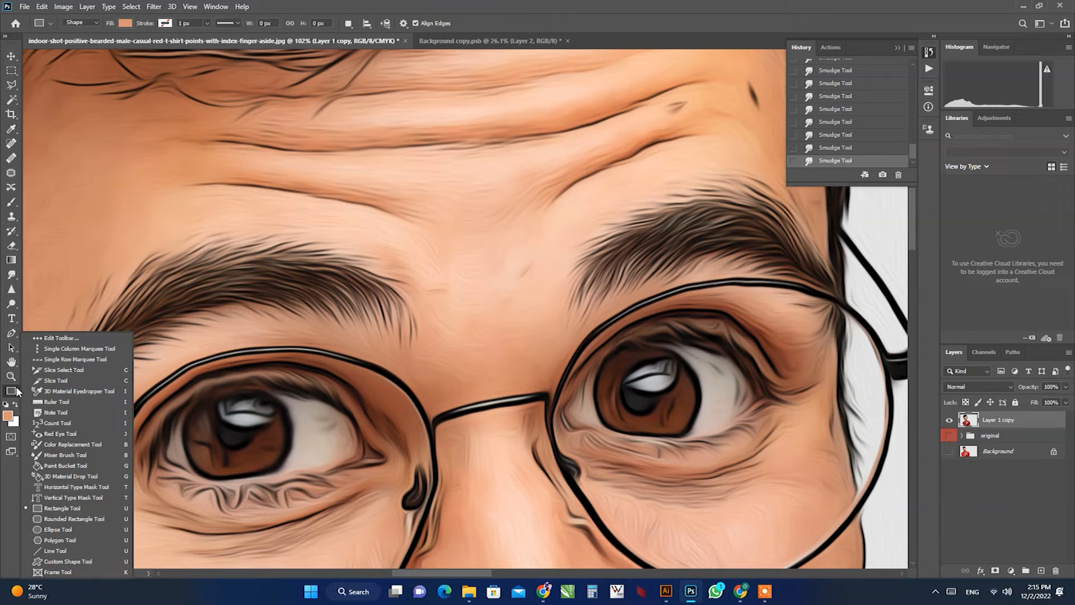
click(41, 530)
drag(249, 408, 263, 423)
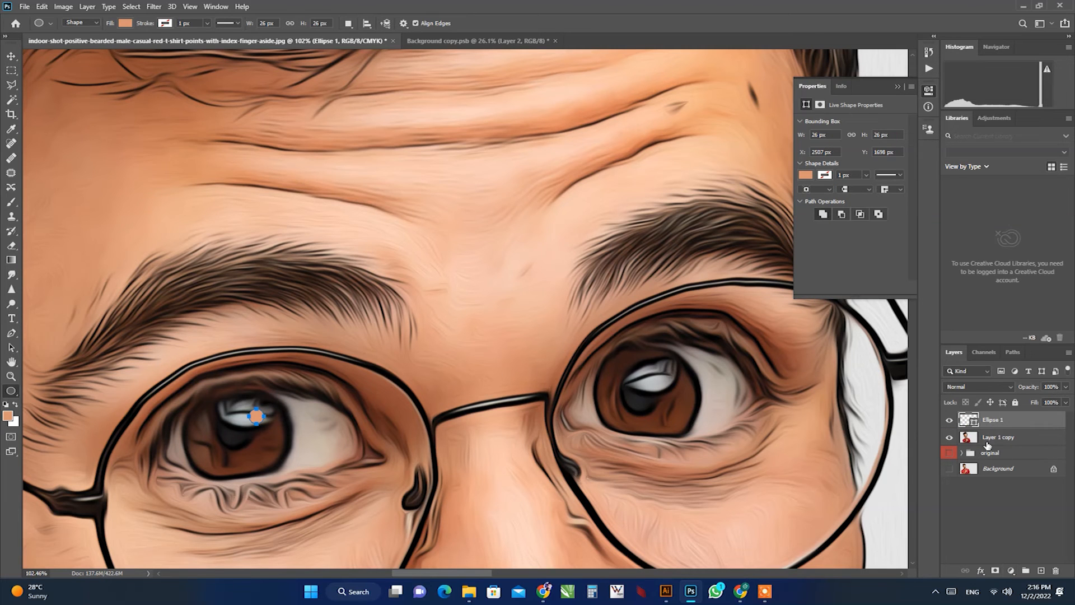
double_click(965, 419)
drag(126, 133, 46, 101)
key(Return)
- Duplicate the white highlight circle and place the copy on the other eye's pupil
key(v)
key(ctrl+space)
drag(245, 417, 283, 415)
drag(282, 415, 644, 374)
key(ctrl+space)
- Merge the two highlight circles into one layer and lower its opacity to about 73%
right_click(188, 410)
click(202, 414)
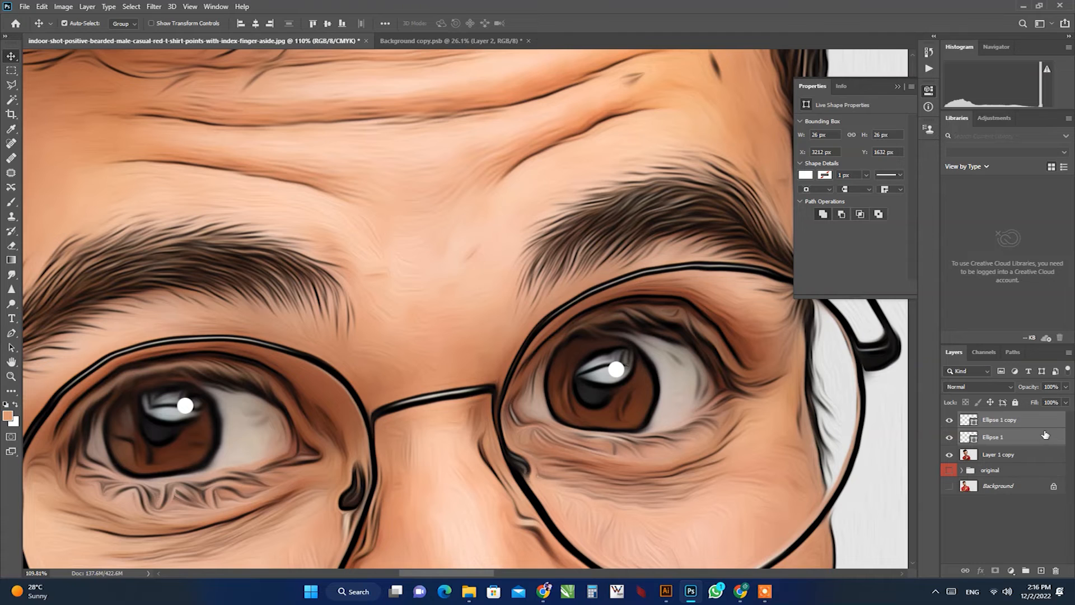
key(ctrl+e)
drag(1063, 402, 1054, 405)
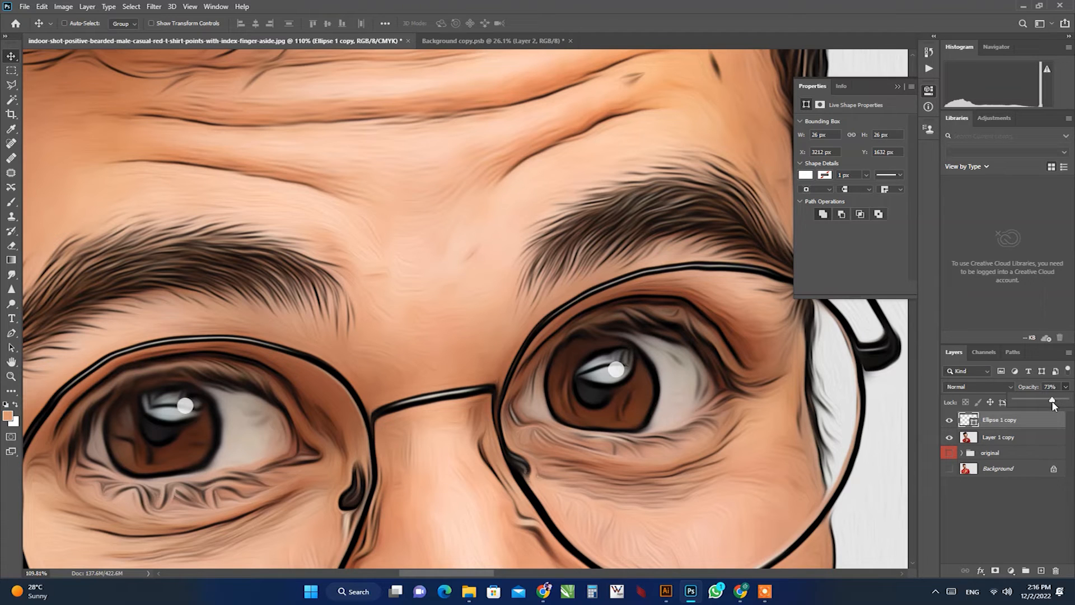
drag(627, 347, 634, 348)
- Convert the highlight layer to a smart object and soften it with Gaussian Blur
click(154, 7)
mouse_move(163, 133)
click(320, 175)
click(492, 218)
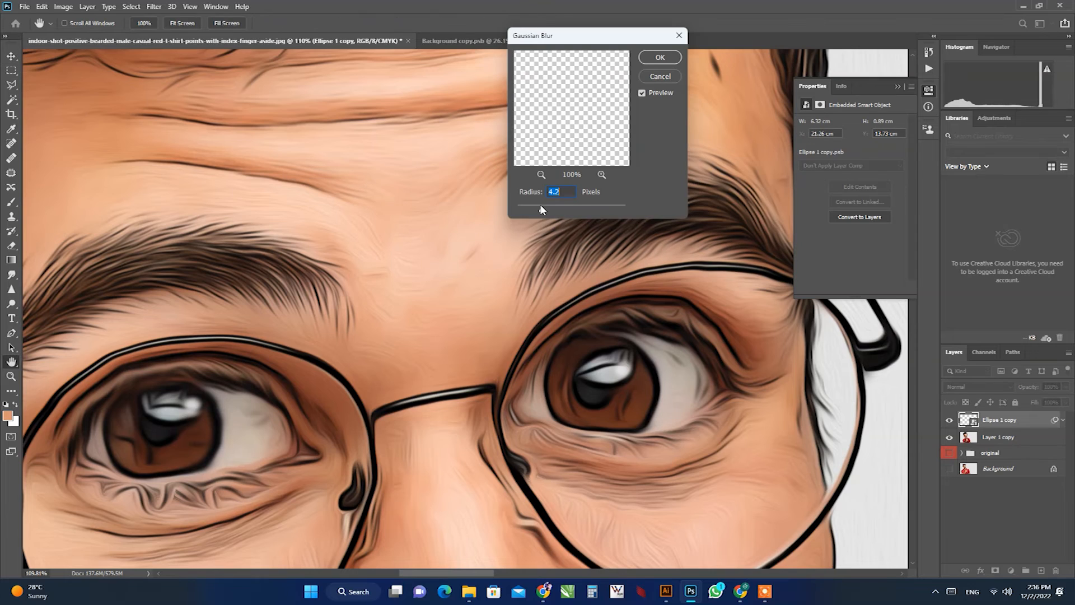
key(Return)
- Darken one iris on a new layer with a soft black brush at 17% opacity and place the layer below the highlights
key(ctrl+space)
drag(356, 332, 396, 363)
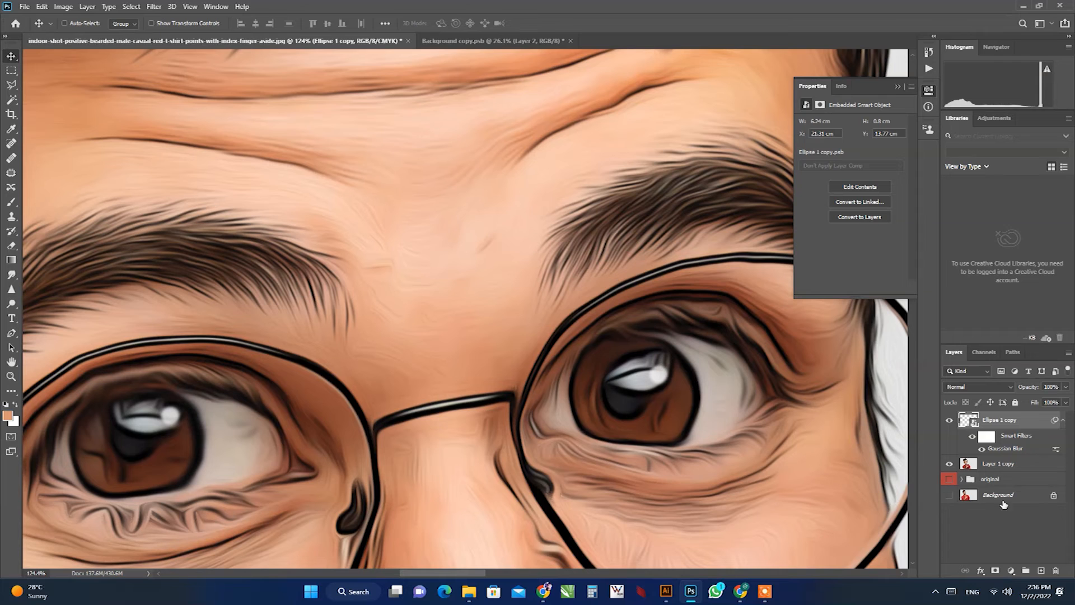
click(1041, 570)
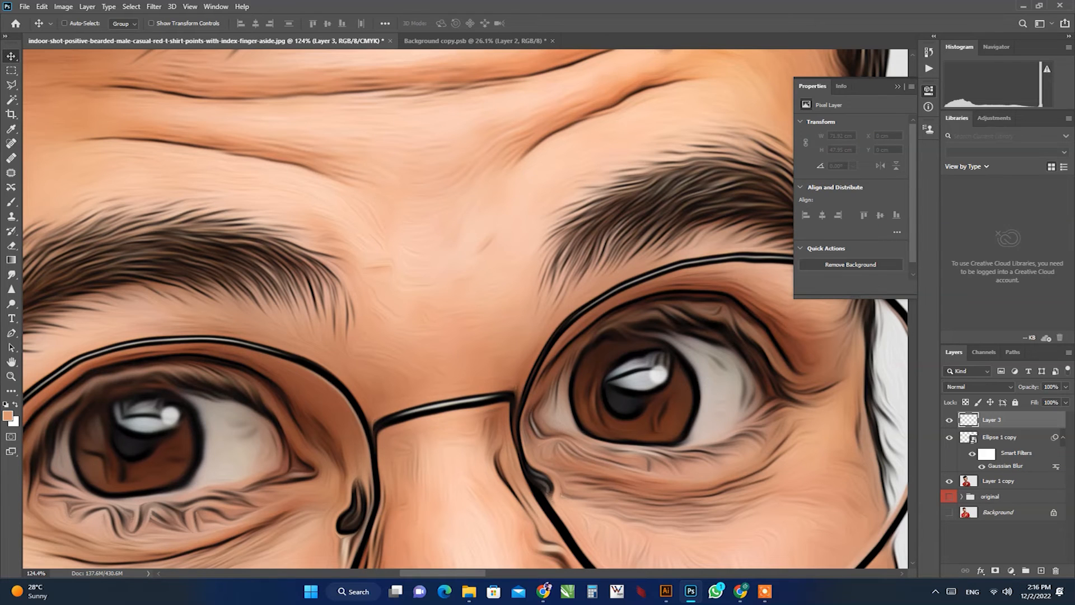
click(13, 202)
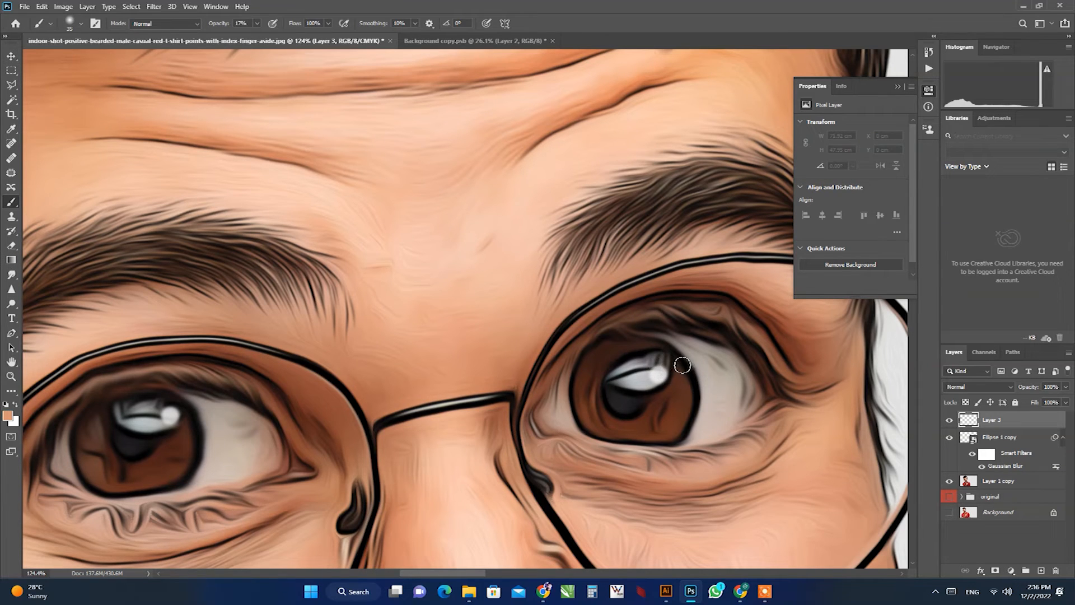
mouse_move(686, 384)
mouse_down()
mouse_move(675, 437)
mouse_move(636, 441)
mouse_move(581, 412)
mouse_up()
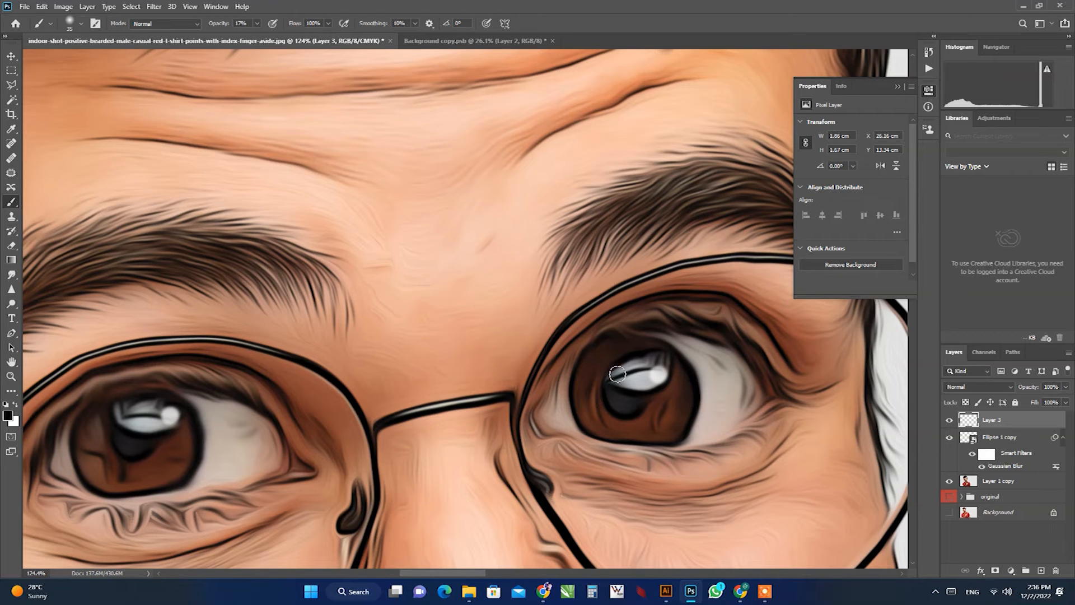
key(ctrl+bracketleft)
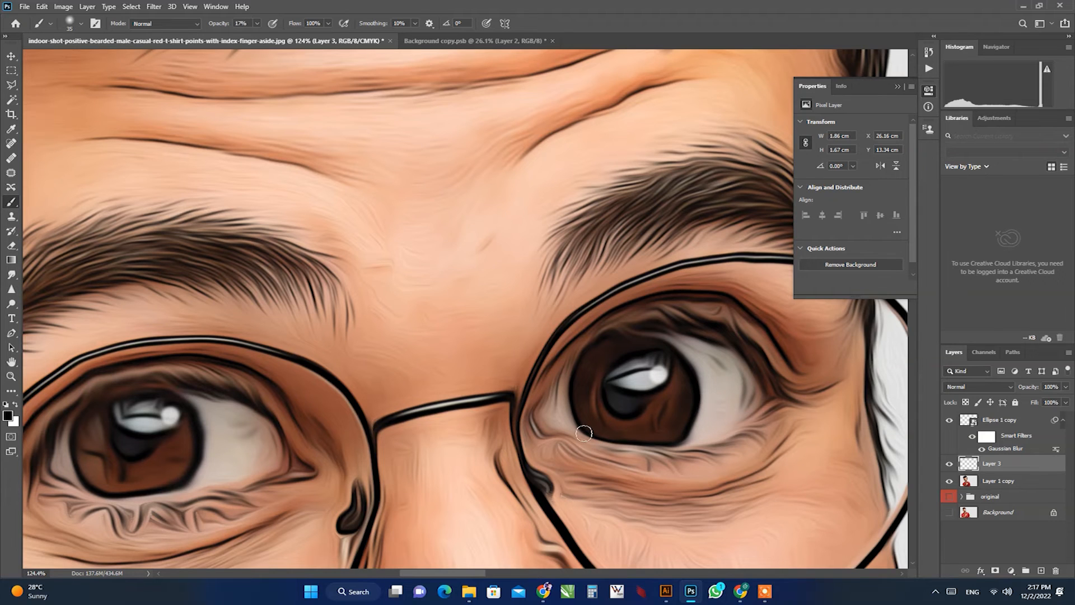
- Continue the soft black shading around the irises of both eyes on Layer 3
drag(636, 426, 755, 411)
mouse_move(306, 436)
mouse_down()
mouse_move(207, 439)
mouse_move(310, 436)
mouse_up()
drag(203, 459, 244, 480)
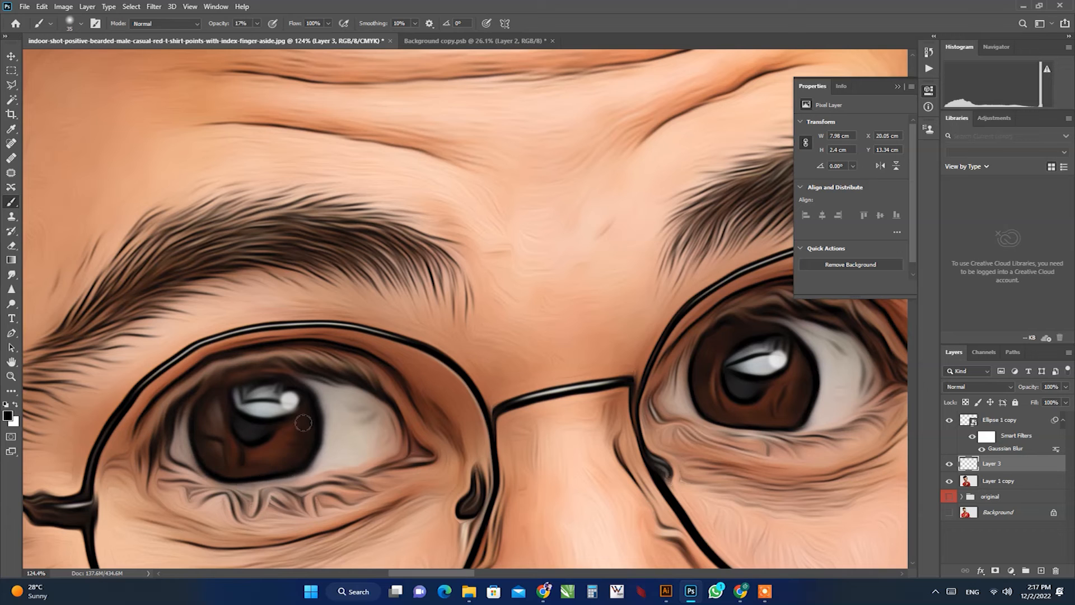
drag(397, 418, 258, 417)
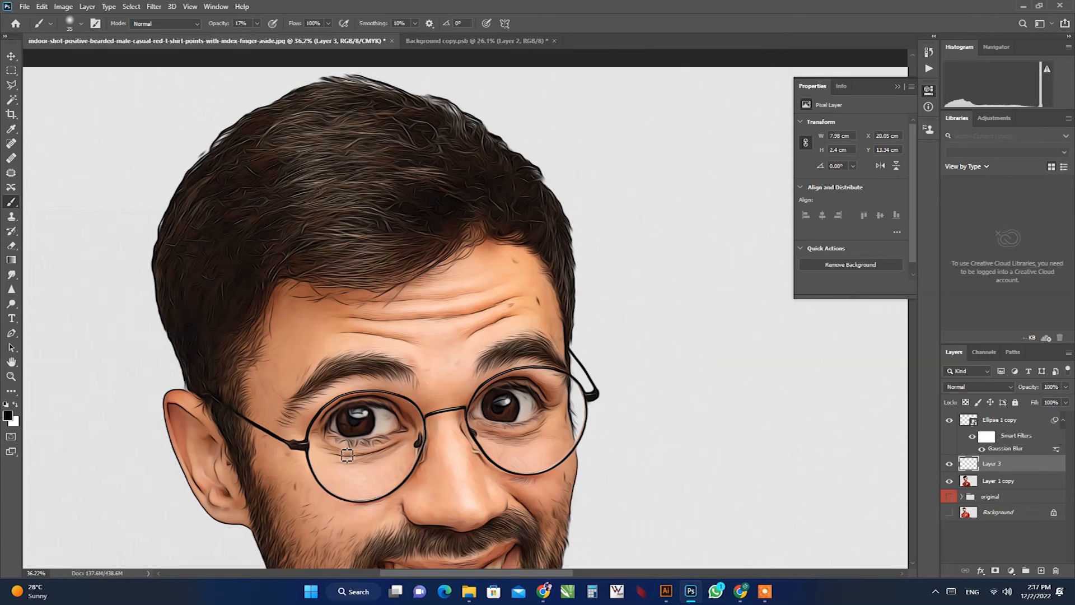
- Try to remove a cheek blemish with the Healing Brush while Layer 3 is active
drag(500, 440, 474, 378)
drag(475, 377, 552, 376)
drag(330, 379, 304, 313)
drag(304, 313, 354, 307)
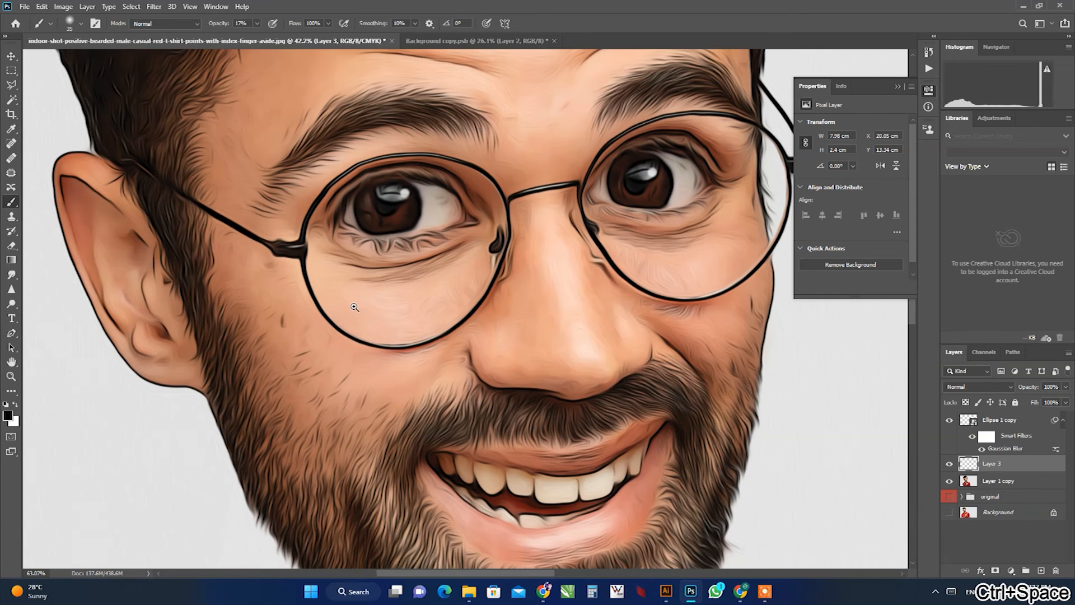
key(j)
click(298, 359)
key(Return)
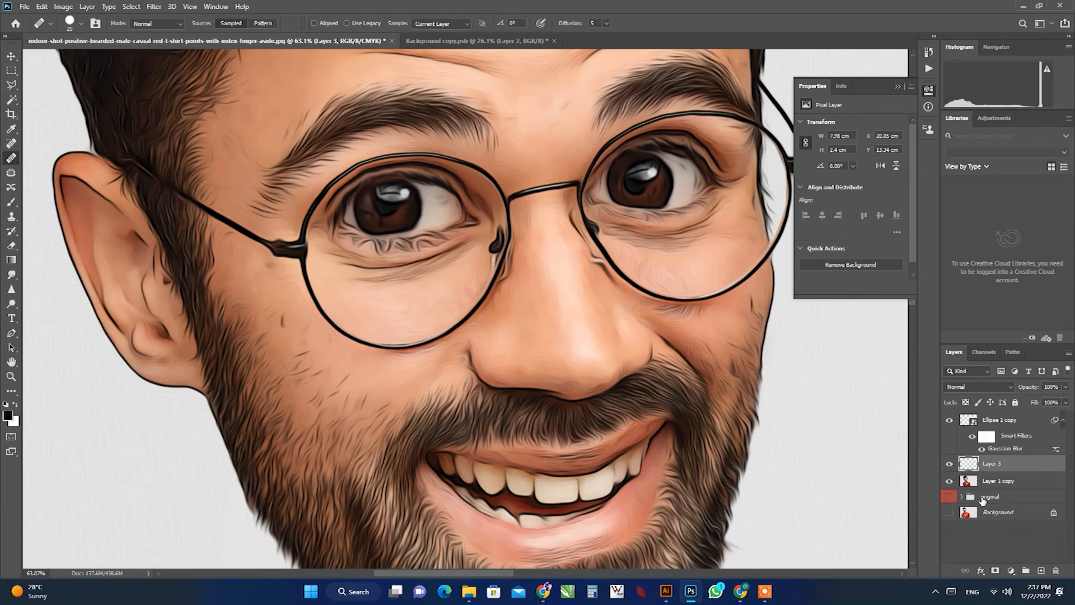
- Select Layer 1 copy and remove the dark spots on the cheeks with the Spot Healing Brush
click(974, 482)
click(286, 314)
key(Return)
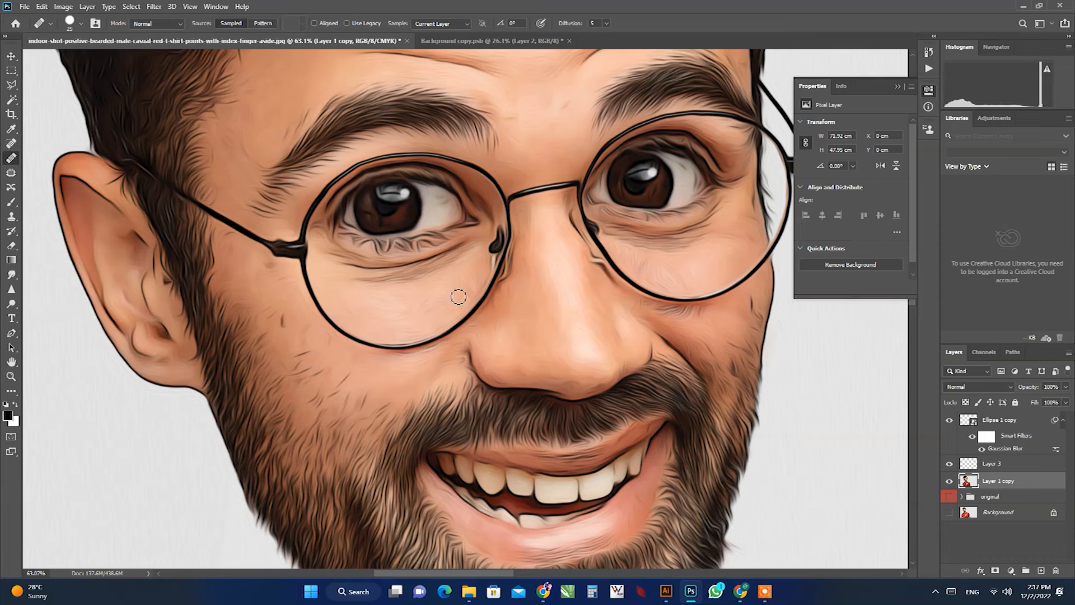
click(284, 317)
key(Return)
scroll(588, 336, right, 3)
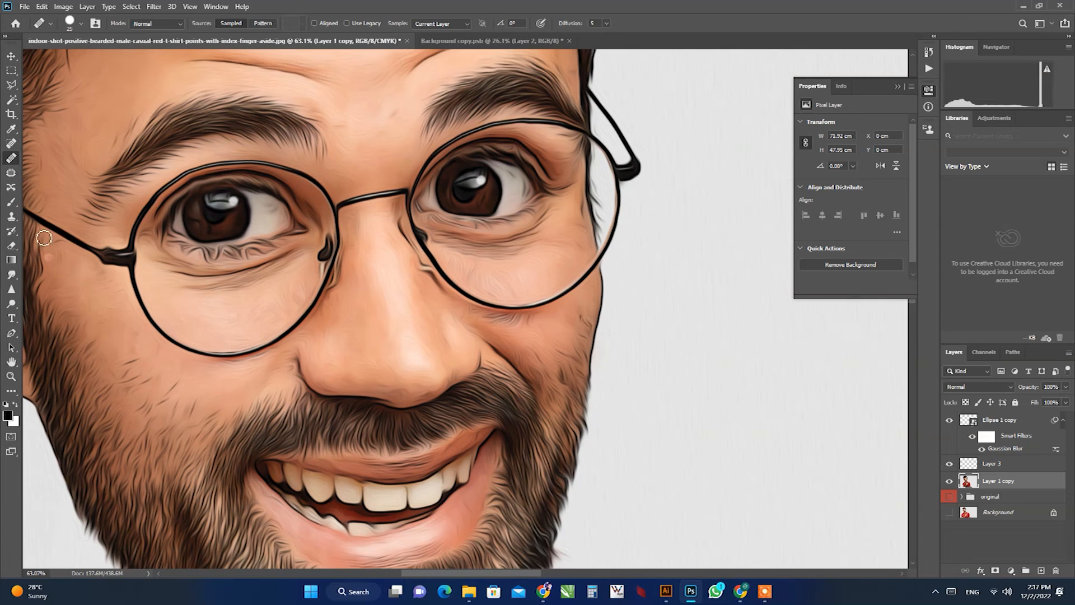
key(shift+j)
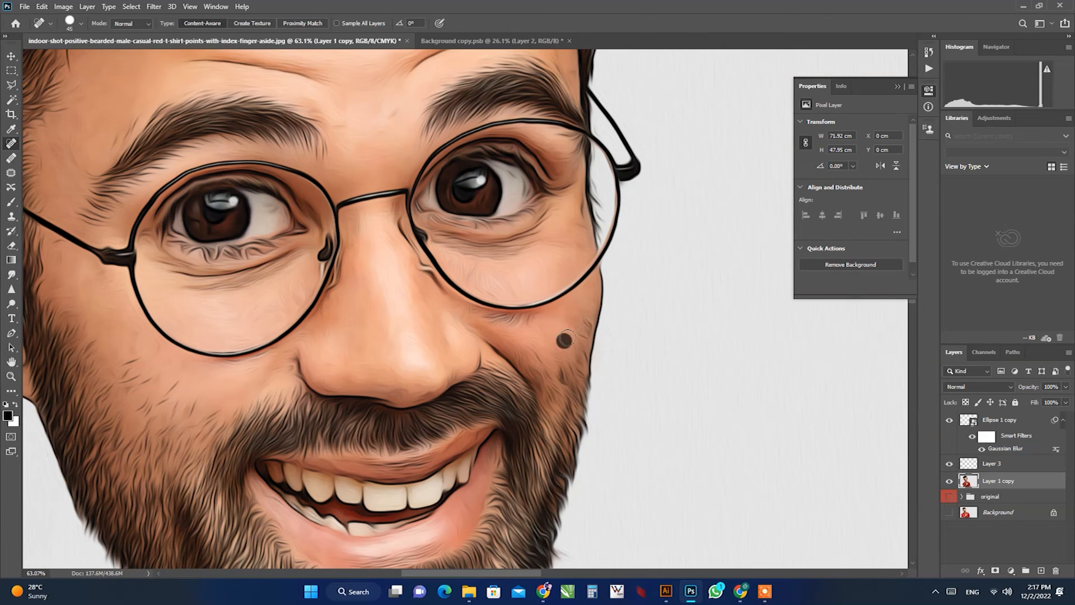
mouse_move(123, 359)
mouse_down()
mouse_move(146, 410)
mouse_move(174, 409)
mouse_move(119, 370)
mouse_up()
- Apply Surface Blur to Layer 1 copy with an 11-pixel radius and a threshold of 10 levels
key(ctrl+space)
key(ctrl+space)
drag(424, 327, 367, 294)
click(154, 7)
mouse_move(160, 133)
click(344, 239)
drag(771, 189, 798, 160)
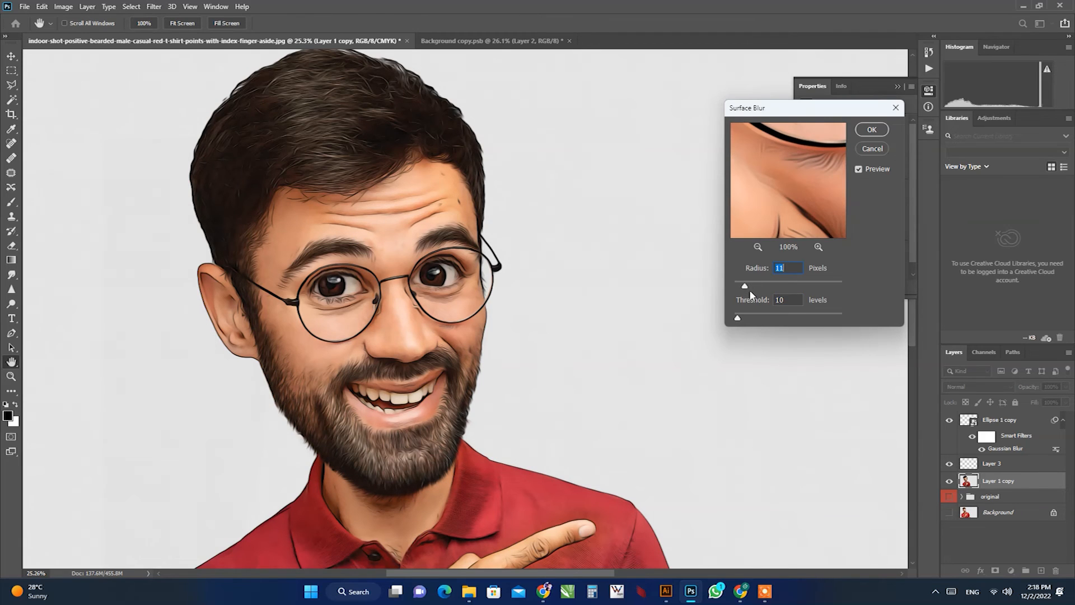
key(Return)
- Open the Unsharp Mask filter on Layer 1 copy and frame the man's head in its preview
key(ctrl+space)
drag(472, 324, 414, 302)
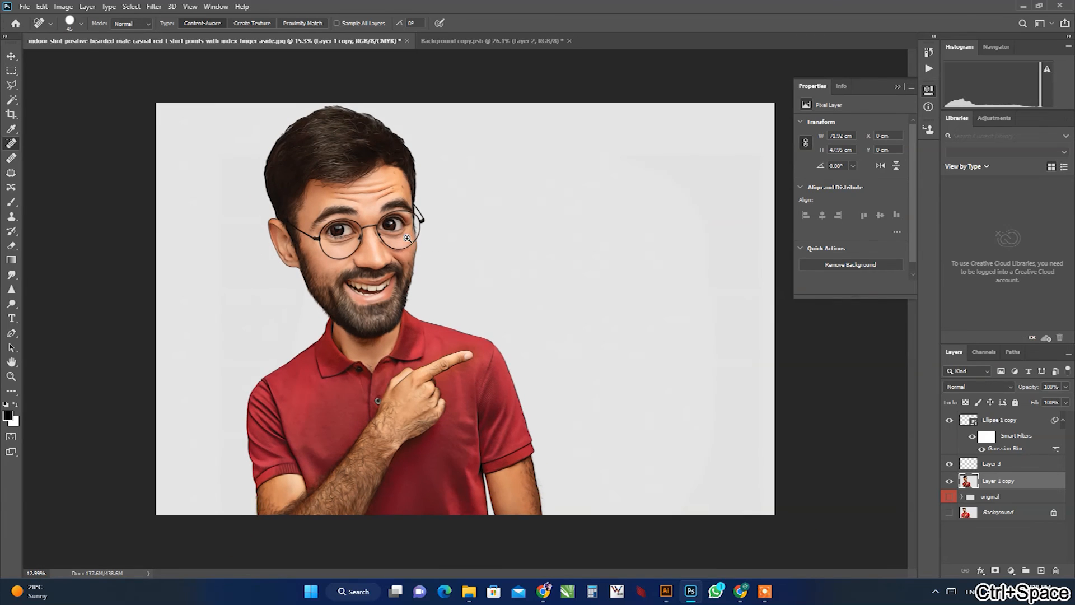
click(154, 6)
mouse_move(216, 214)
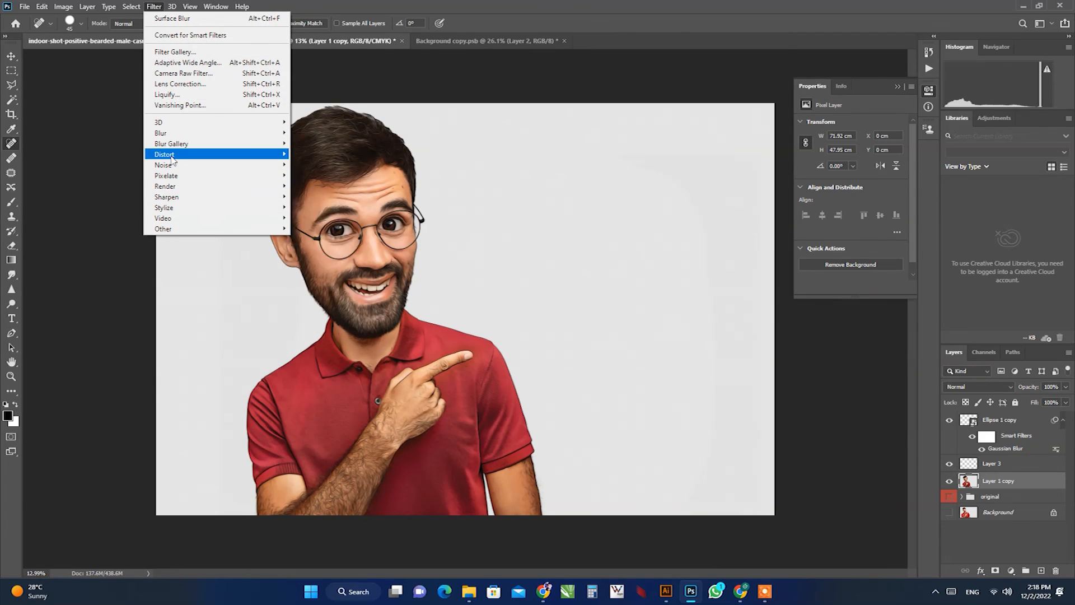
mouse_move(180, 197)
click(322, 250)
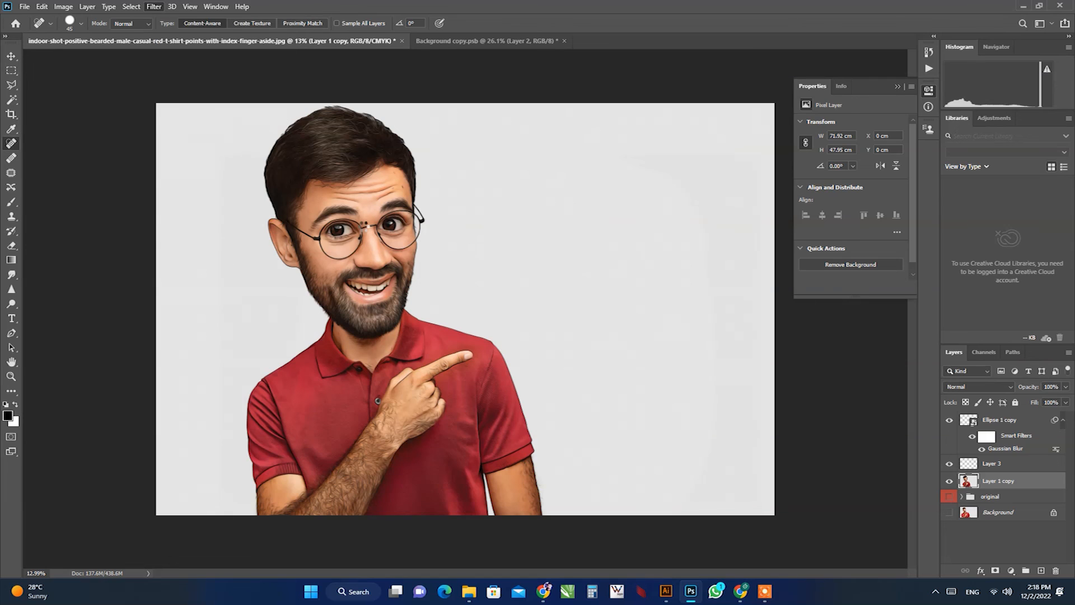
key(ctrl+minus)
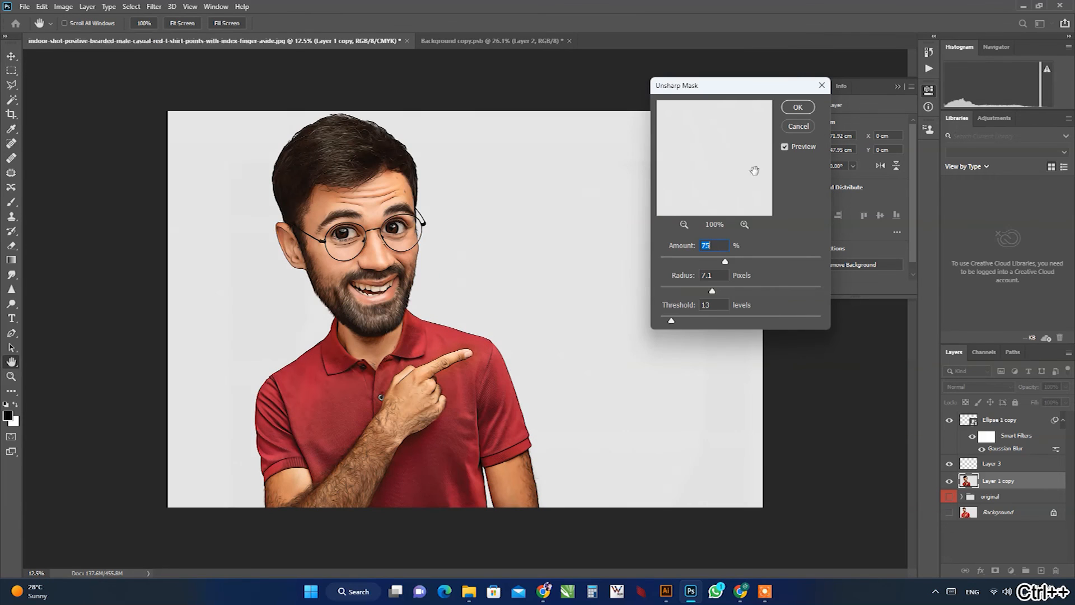
click(685, 225)
click(685, 225)
click(685, 225)
click(684, 225)
drag(702, 140, 740, 180)
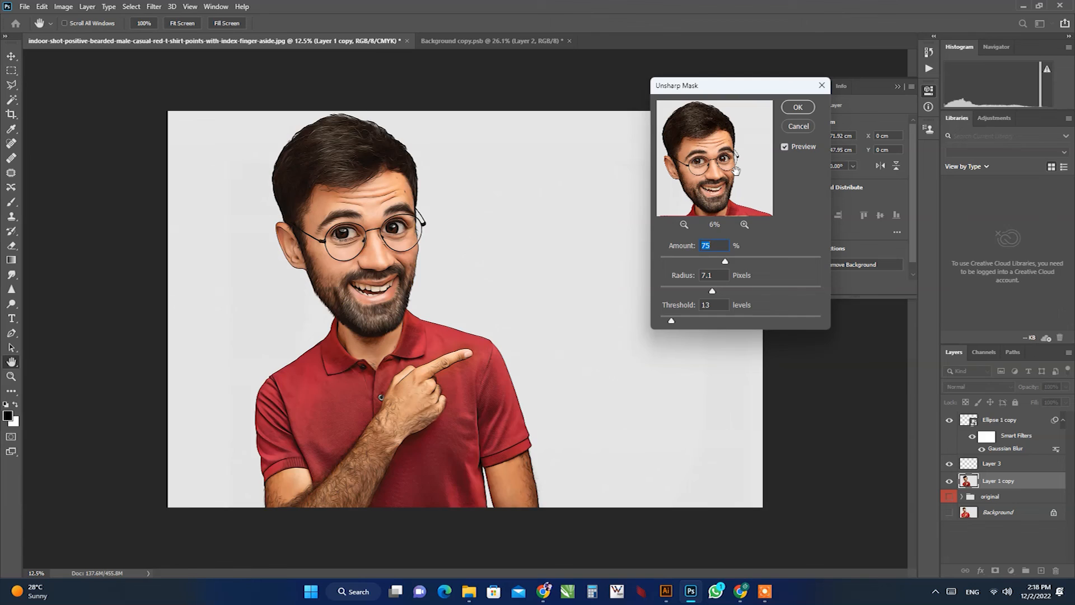
- Set the Unsharp Mask amount to 126% and radius to 7.5 pixels, and apply the filter
key(ctrl+plus)
drag(724, 261, 759, 261)
mouse_move(712, 290)
mouse_down()
mouse_move(743, 292)
mouse_move(714, 292)
mouse_up()
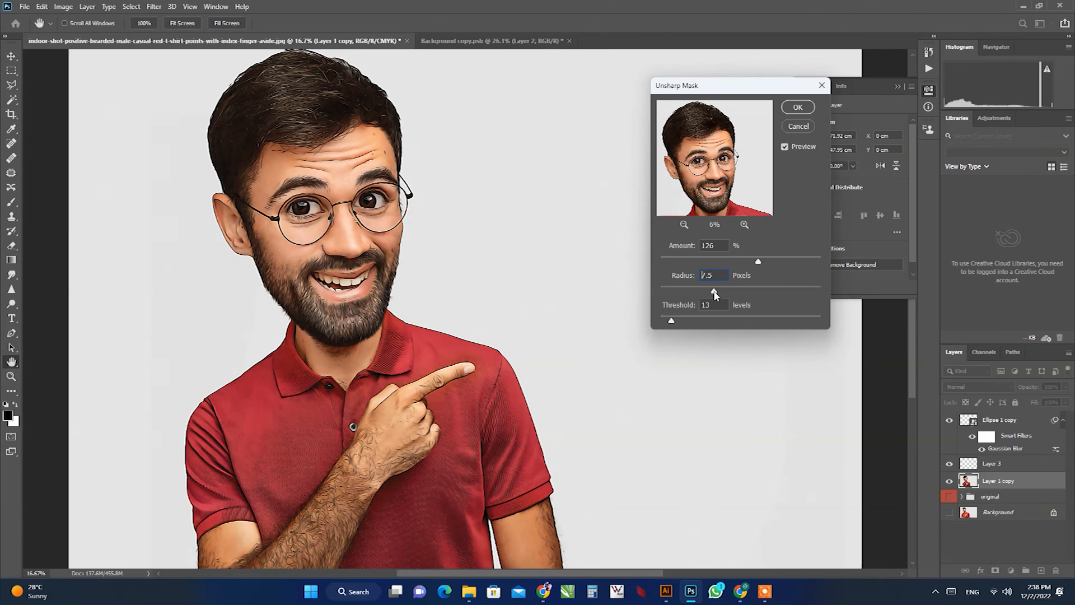
click(805, 110)
- Check the sharpened caricature up close and apply another Surface Blur pass to Layer 1 copy
key(j)
key(ctrl+minus)
key(ctrl+plus)
key(ctrl+plus)
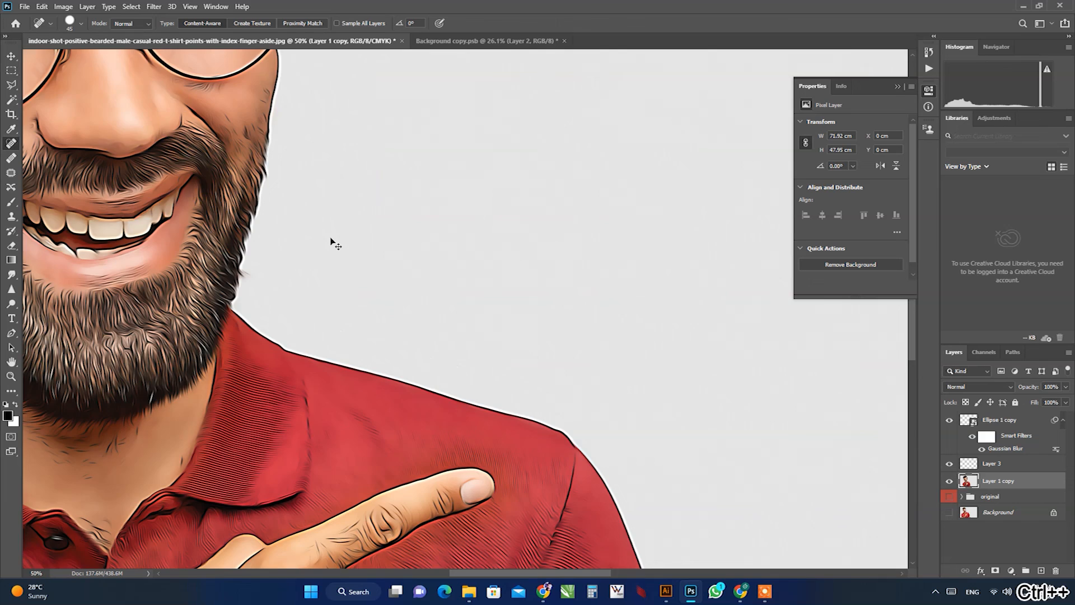
key(ctrl+minus)
key(ctrl+minus)
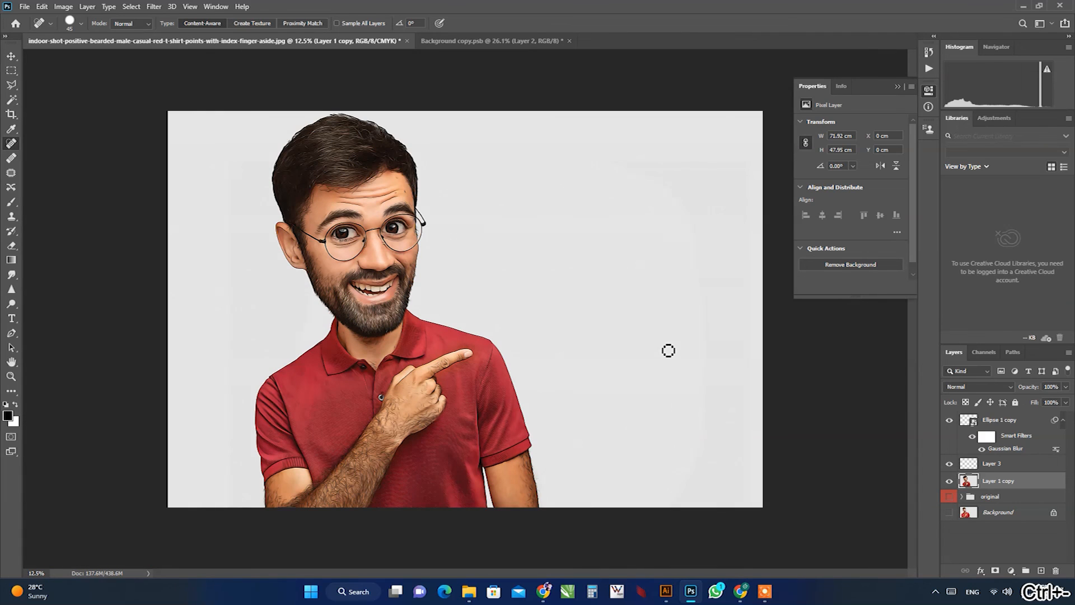
click(154, 6)
mouse_move(236, 132)
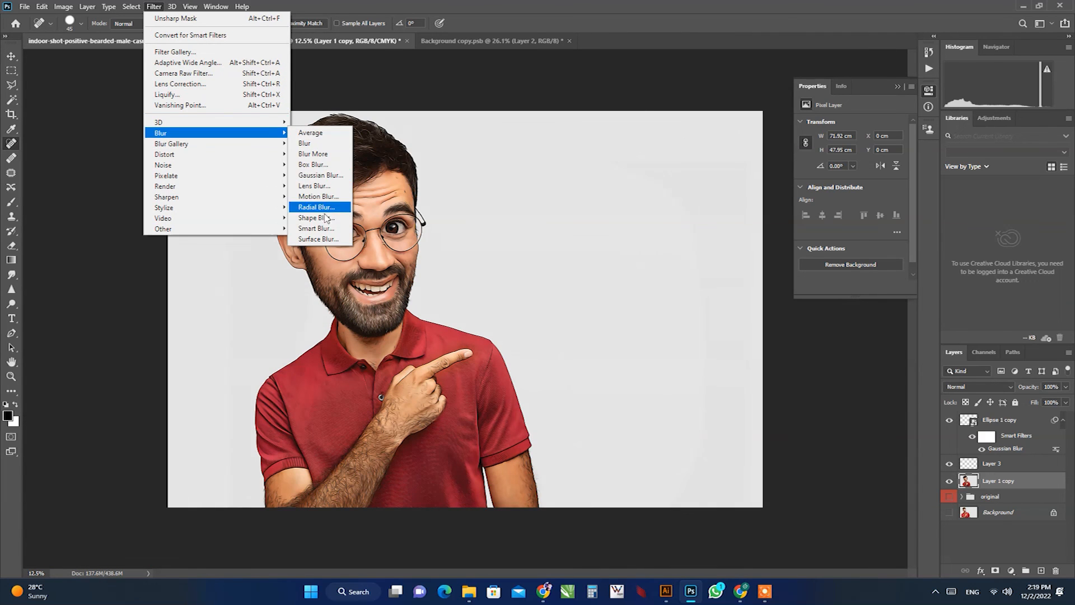
click(343, 238)
key(Return)
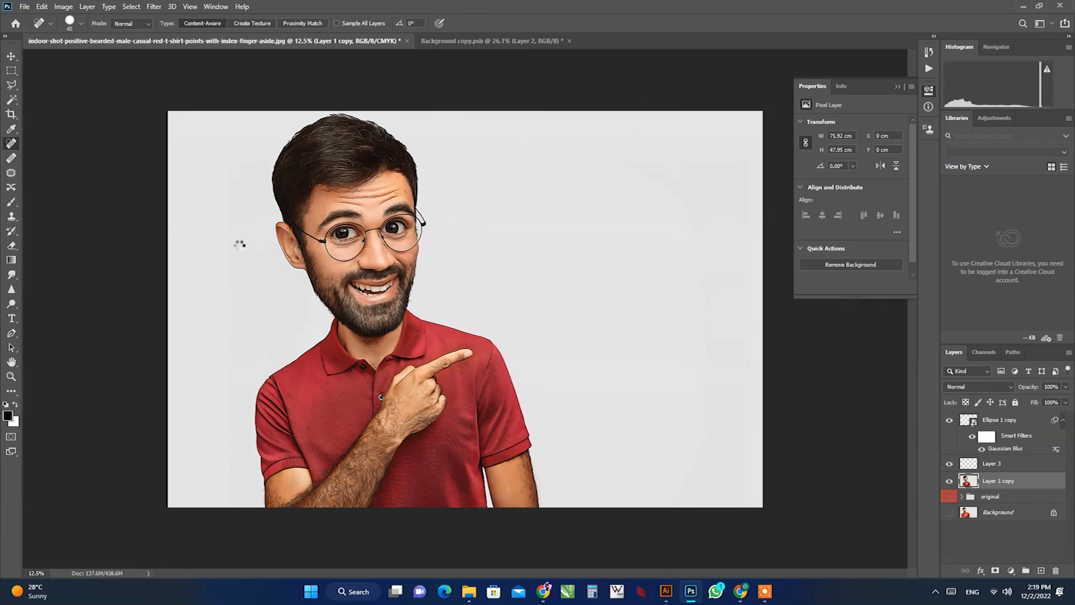